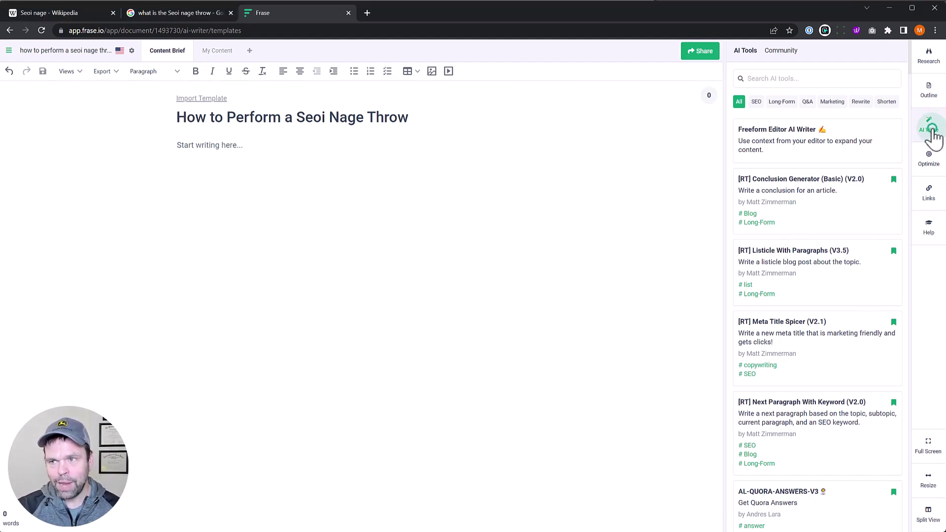
Find and open the community '[RT] Answer The Question' template by searching 'answer the'.
left_click(779, 50)
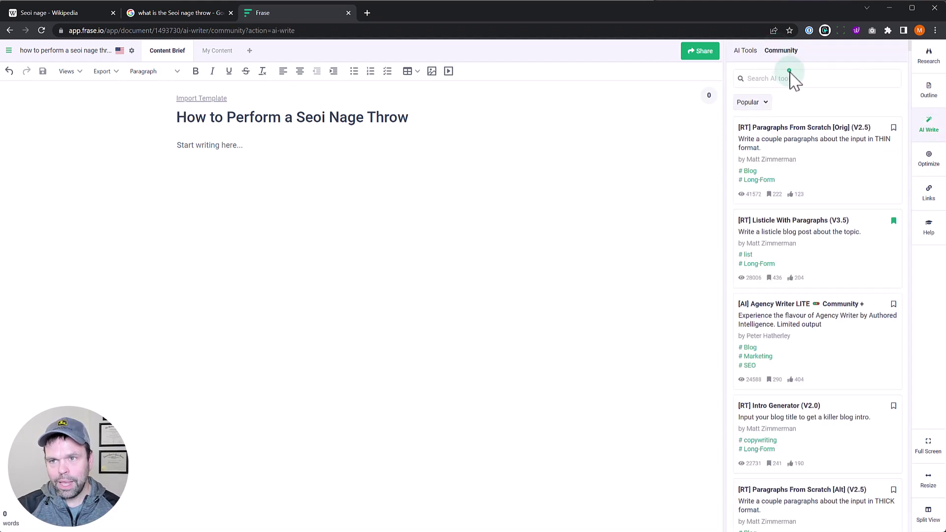
left_click(793, 78)
type("answer the")
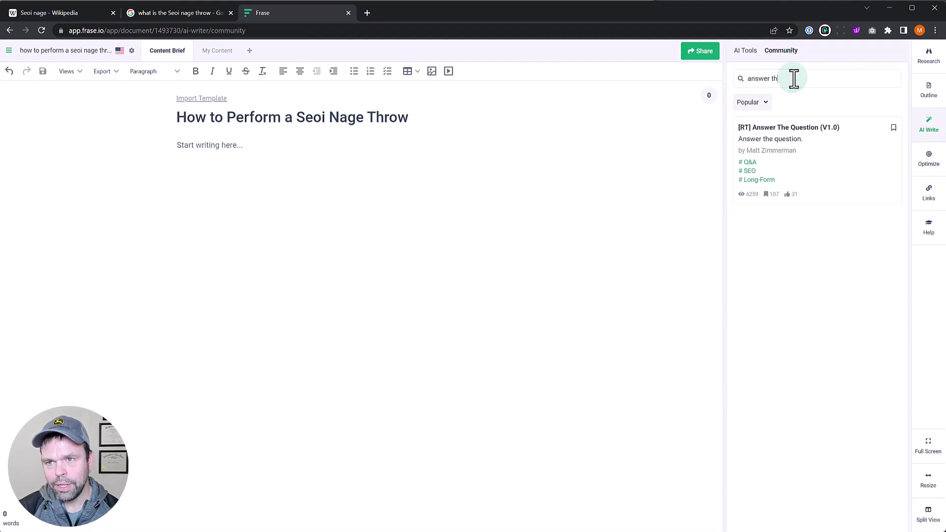
left_click(803, 132)
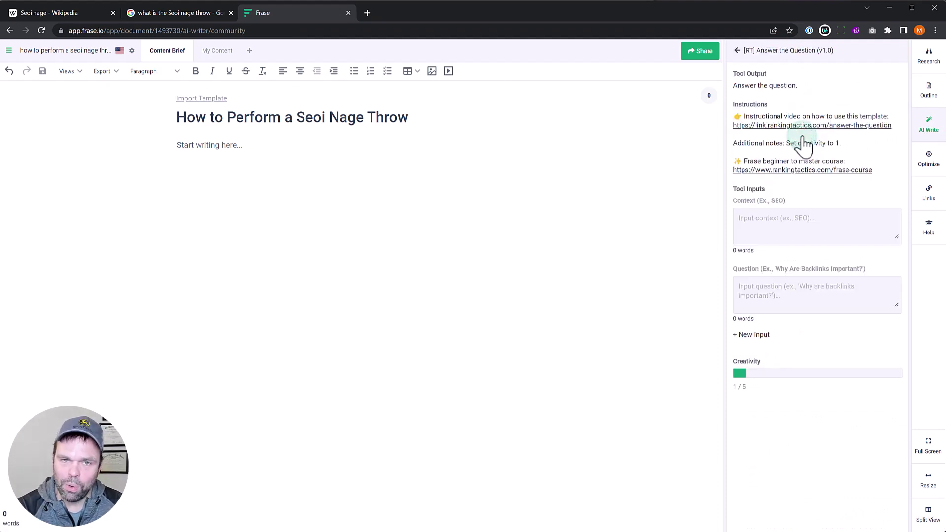
Run the template with context 'Judo' and question 'What is a Seoi Nage Throw?'.
left_click(803, 224)
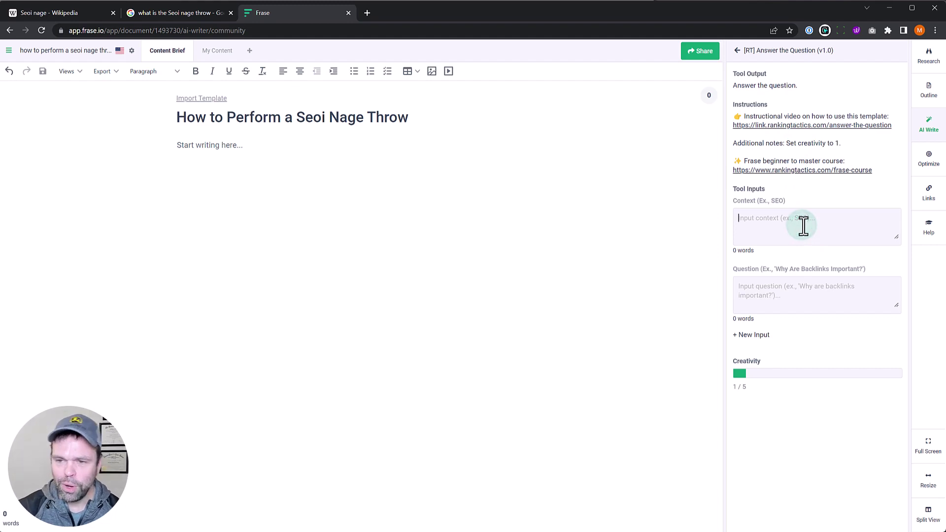
type("Judo")
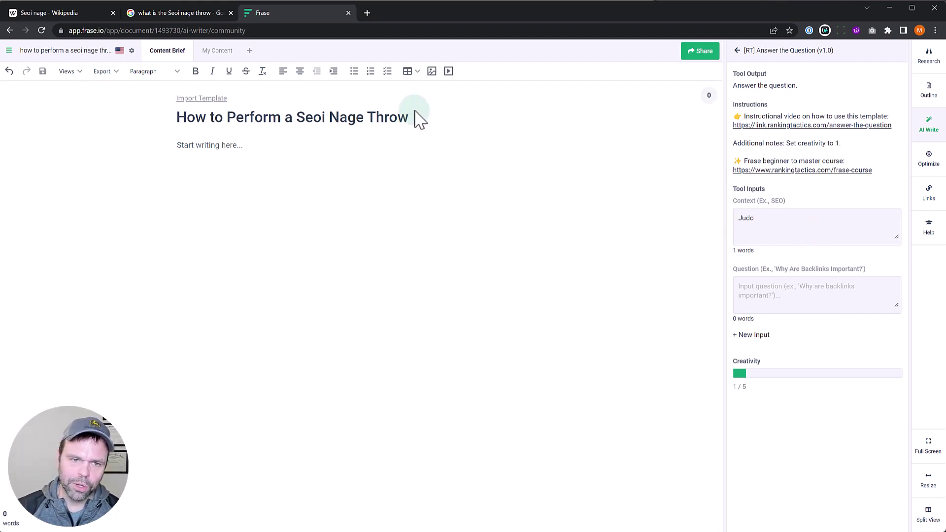
left_click_drag(412, 119, 174, 121)
left_click(298, 121)
left_click(809, 286)
type("What is ")
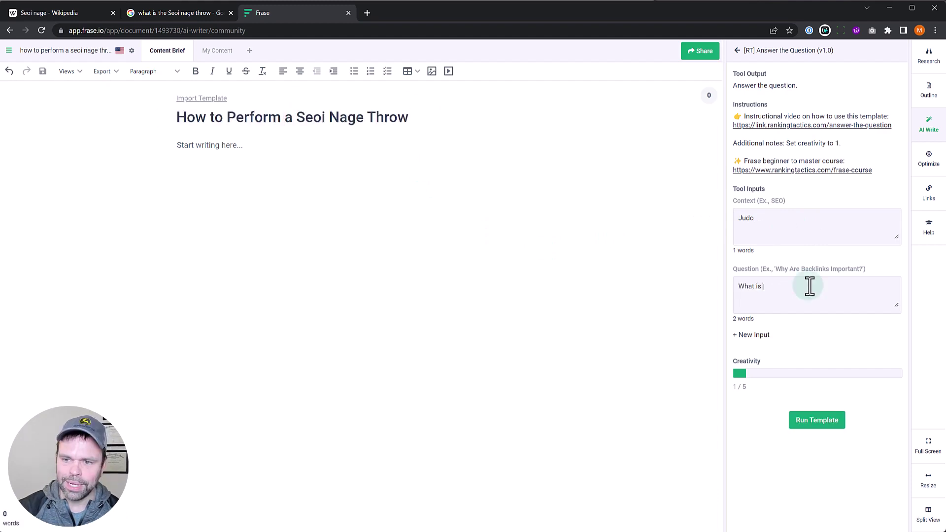
type("a Seoi Nage Throw?")
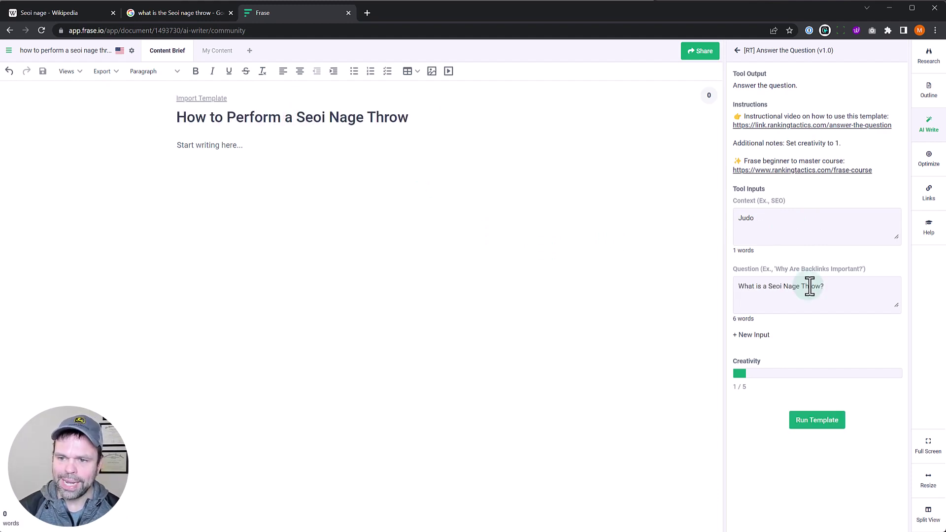
triple_click(810, 286)
left_click(832, 420)
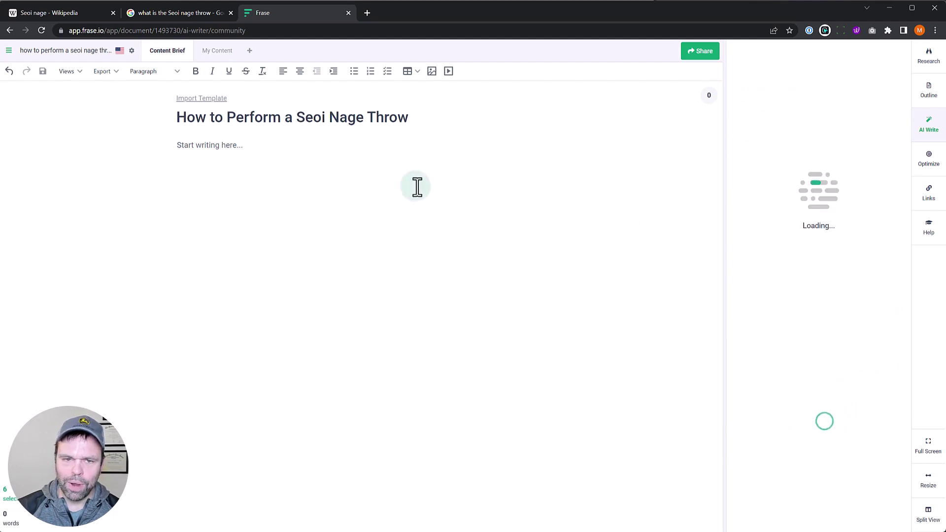
Insert the answer into the body, then make the document title plus '?' the template's question.
left_click(237, 147)
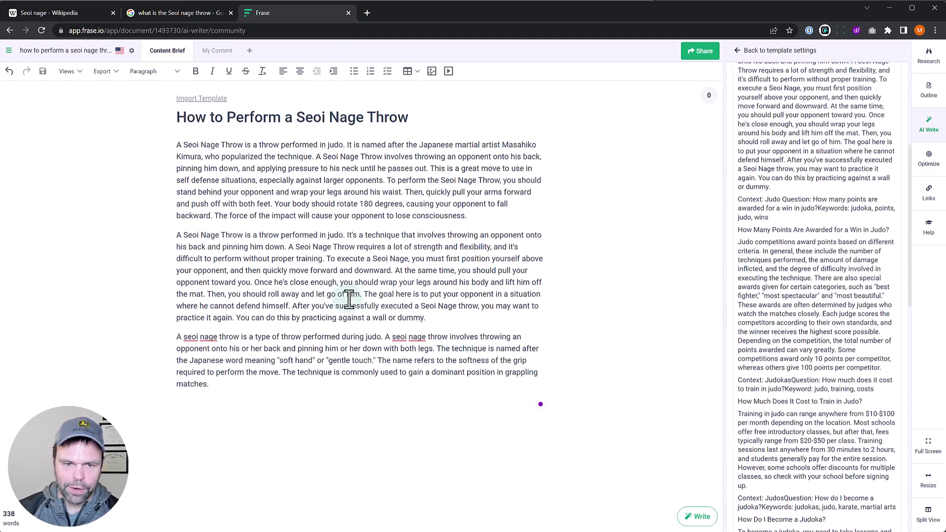
left_click(737, 51)
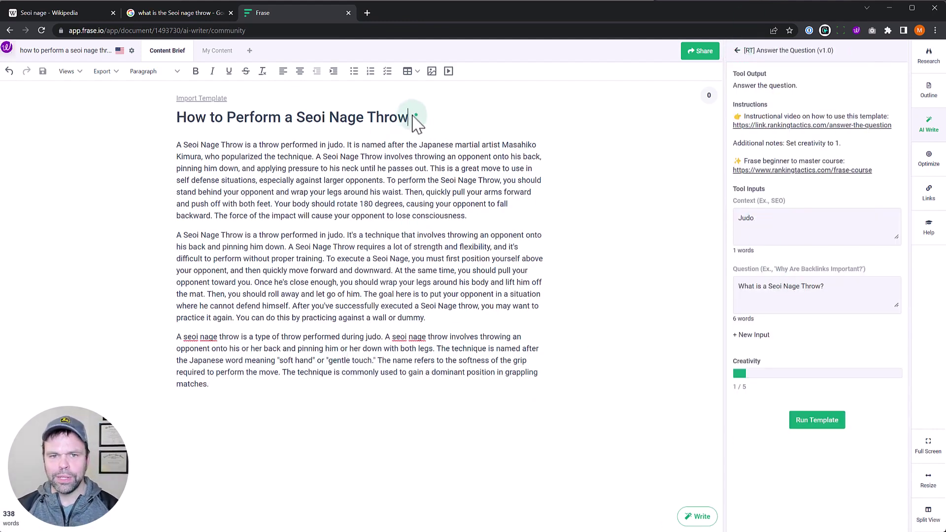
left_click_drag(415, 117, 177, 117)
key("ctrl+c")
left_click_drag(838, 288, 755, 285)
key("ctrl+v")
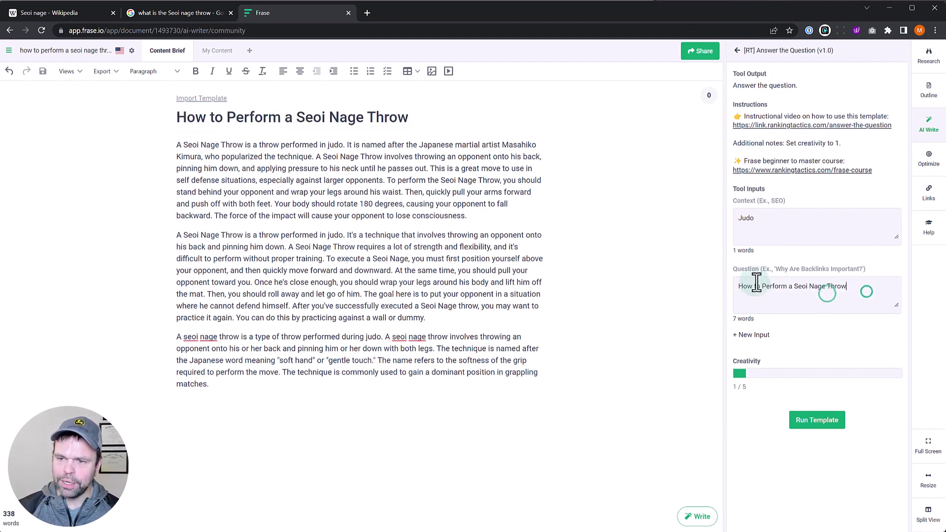
type("?")
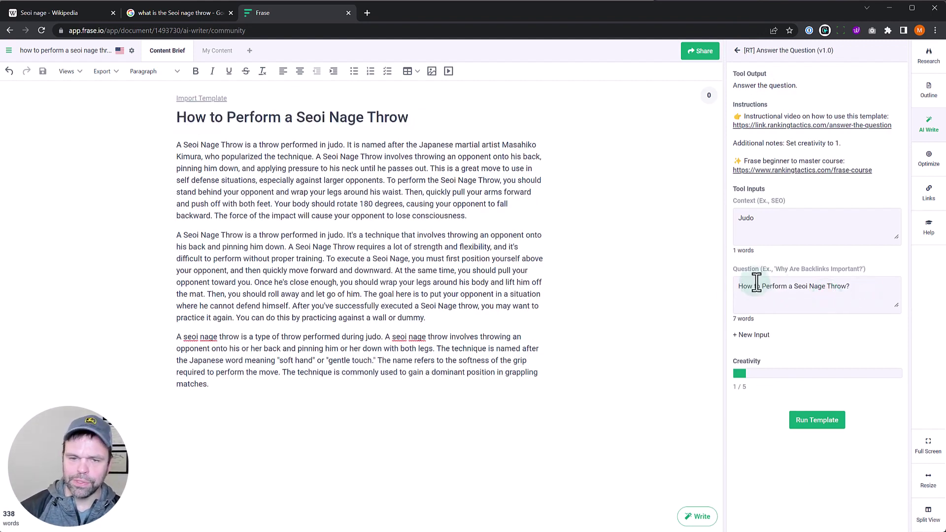
Rerun the template and insert the new paragraphs after the last paragraph.
left_click(819, 421)
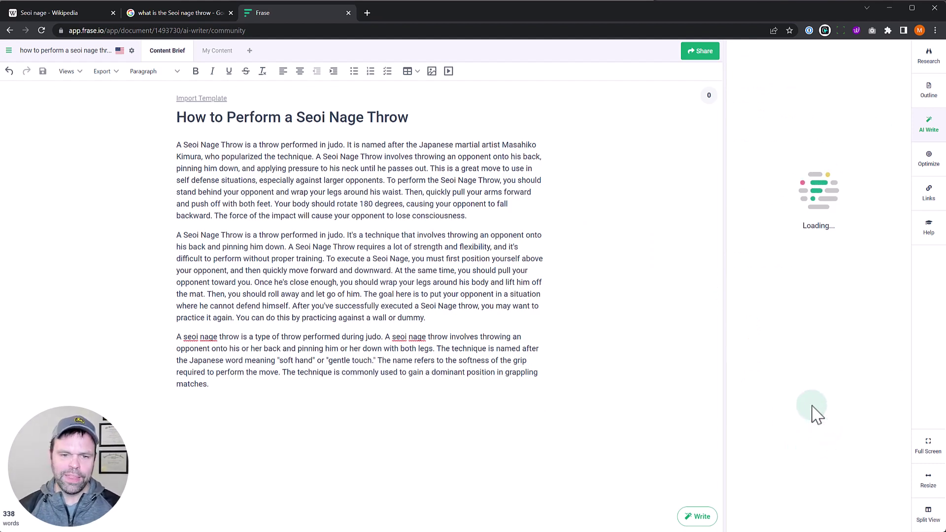
left_click(243, 388)
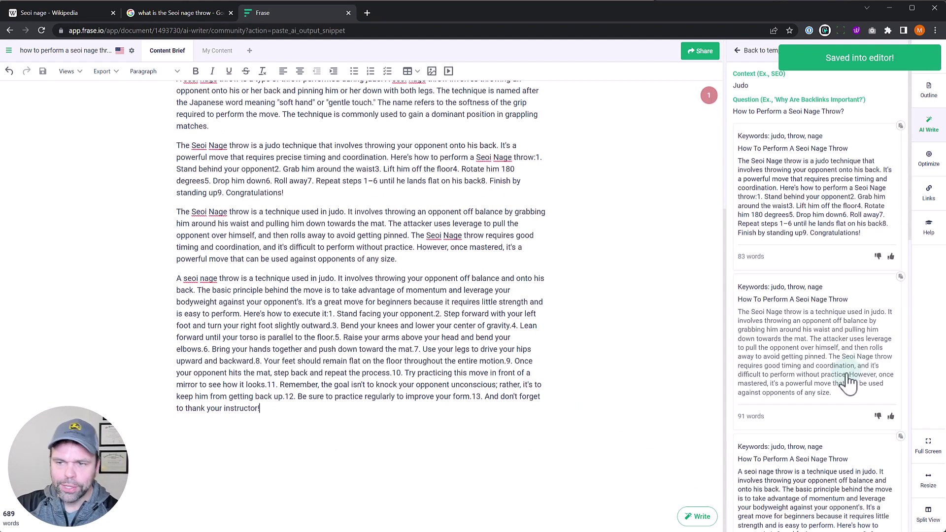
scroll(256, 260, "up", 5)
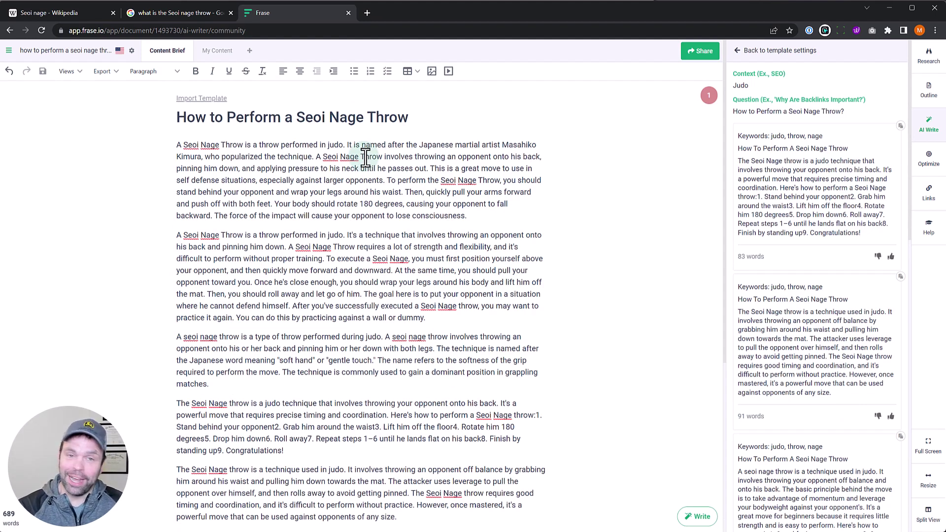
Switch to the 'Seoi nage - Wikipedia' browser tab.
left_click(36, 8)
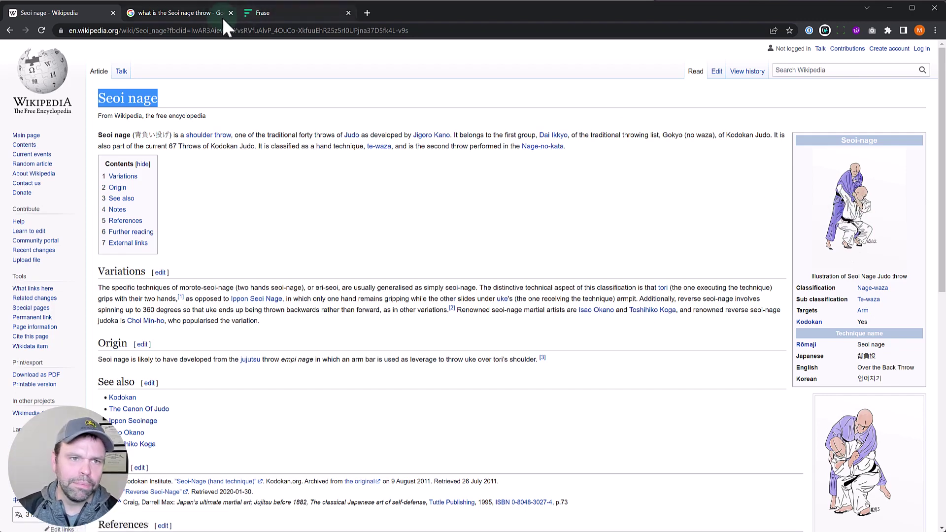
Review the Google results for 'what is the Seoi nage throw' and return to Frase.
left_click(203, 16)
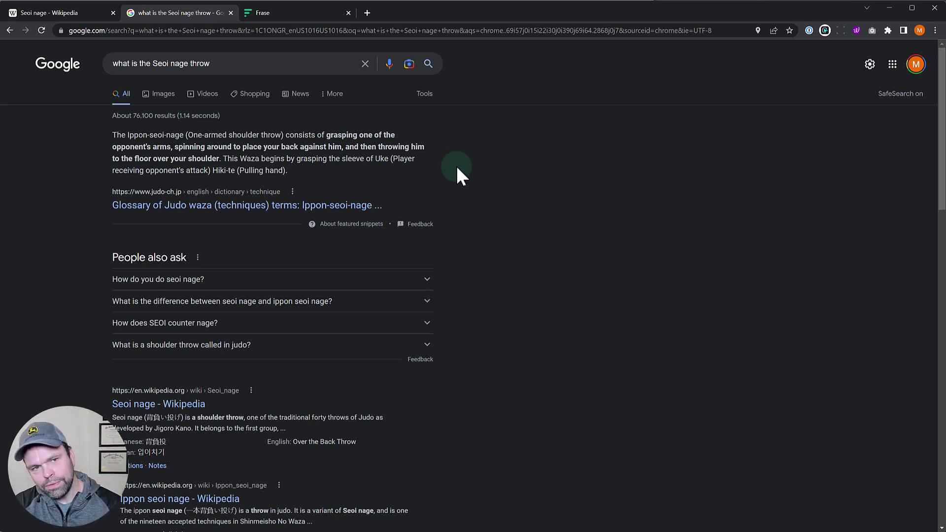
key("ctrl+Tab")
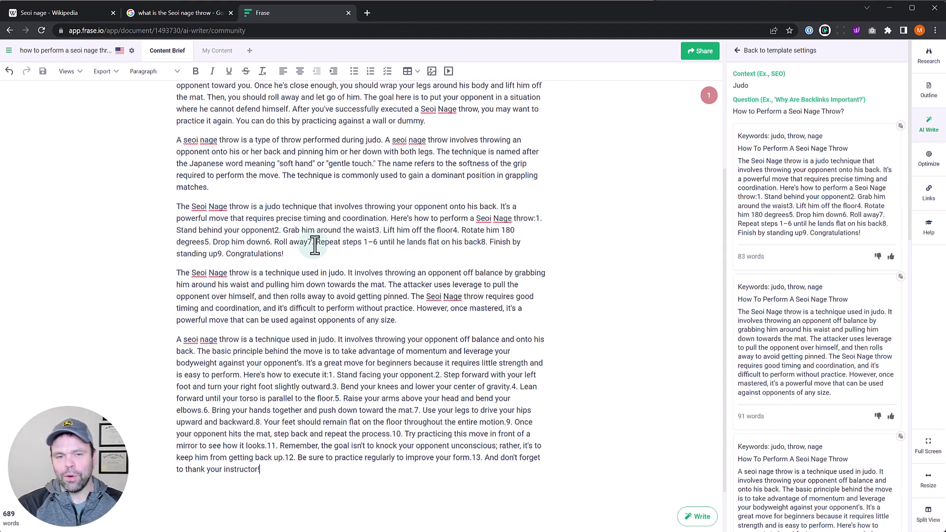
scroll(315, 244, "up", 4)
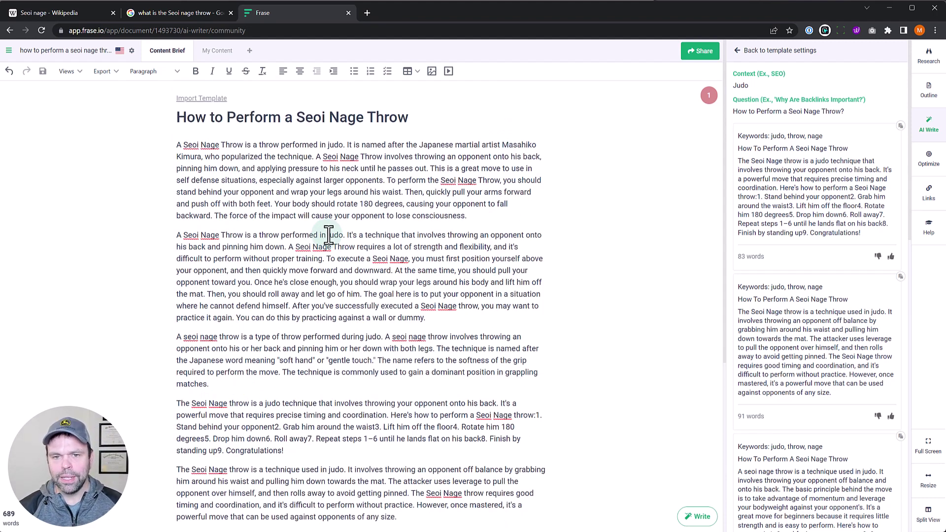
scroll(440, 221, "down", 2)
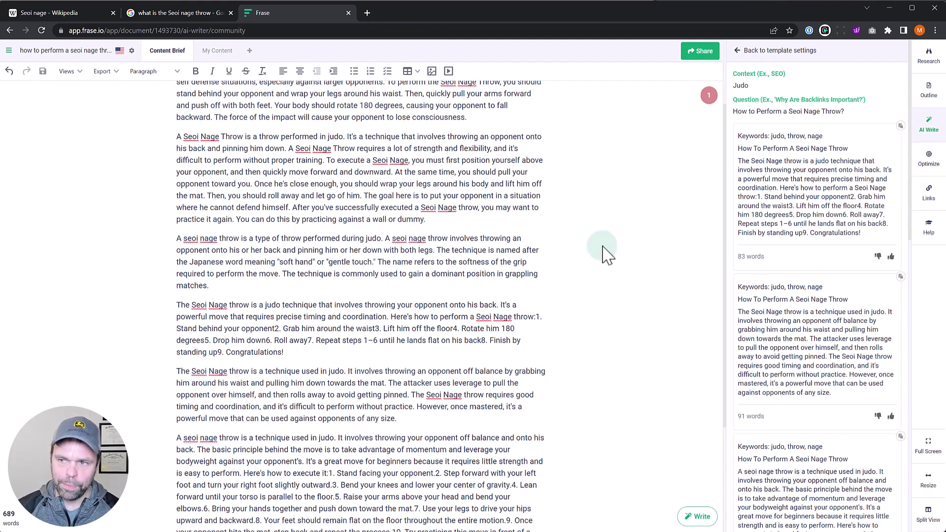
Open the Freeform Editor AI Writer (80 words, creativity 1/5) from the AI Tools list.
left_click(738, 51)
left_click(736, 50)
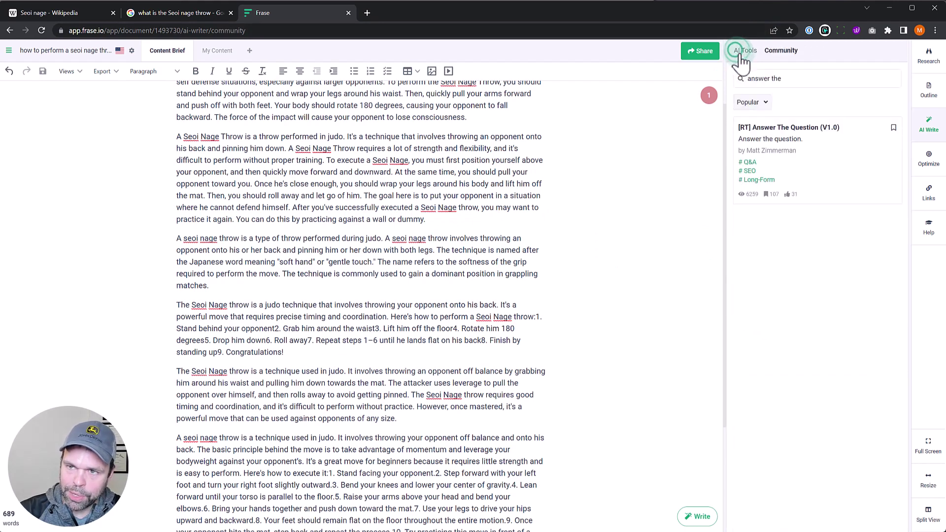
left_click(745, 51)
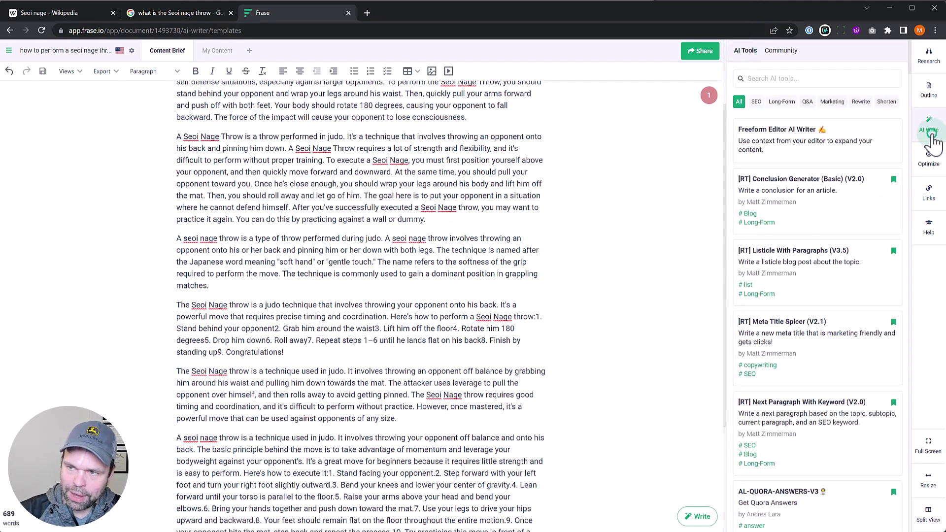
left_click(744, 53)
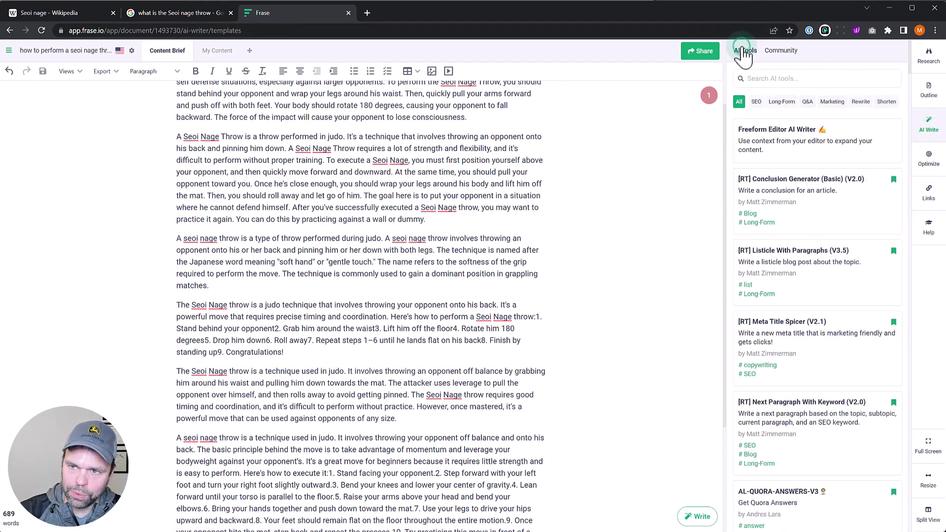
left_click(796, 152)
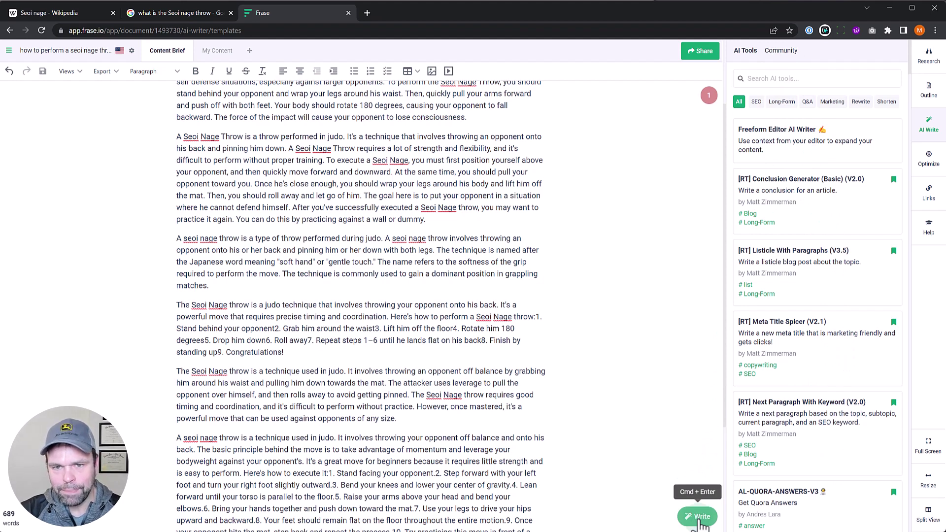
left_click(529, 282)
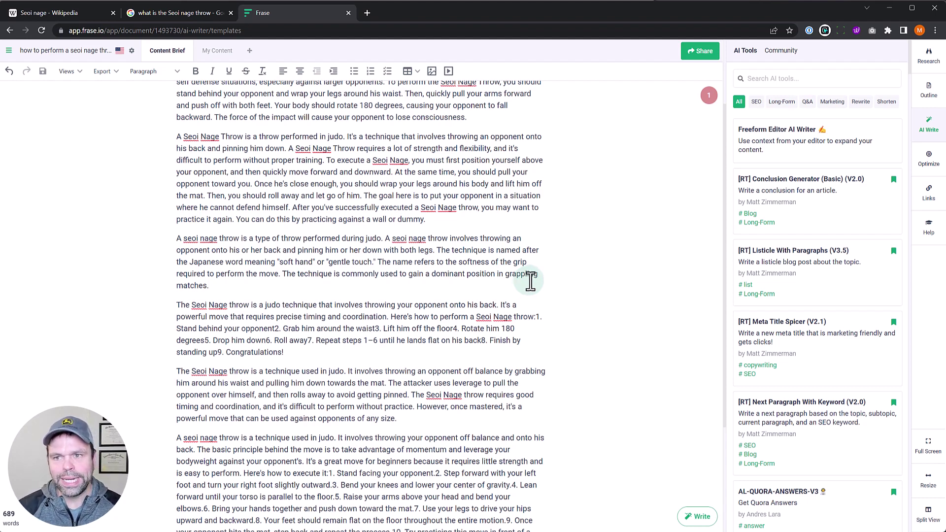
left_click(794, 149)
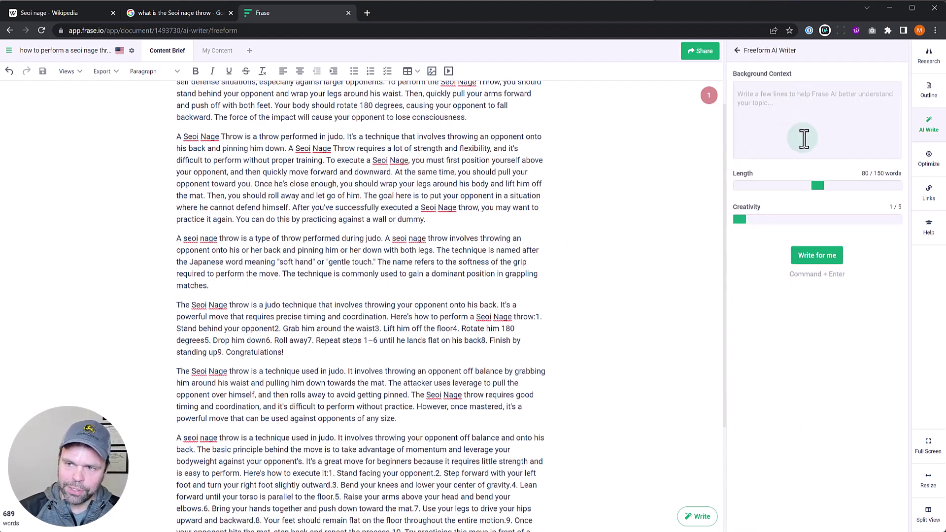
Copy the document's first paragraph into the Freeform writer's Background Context field.
left_click(803, 93)
scroll(503, 409, "up", 2)
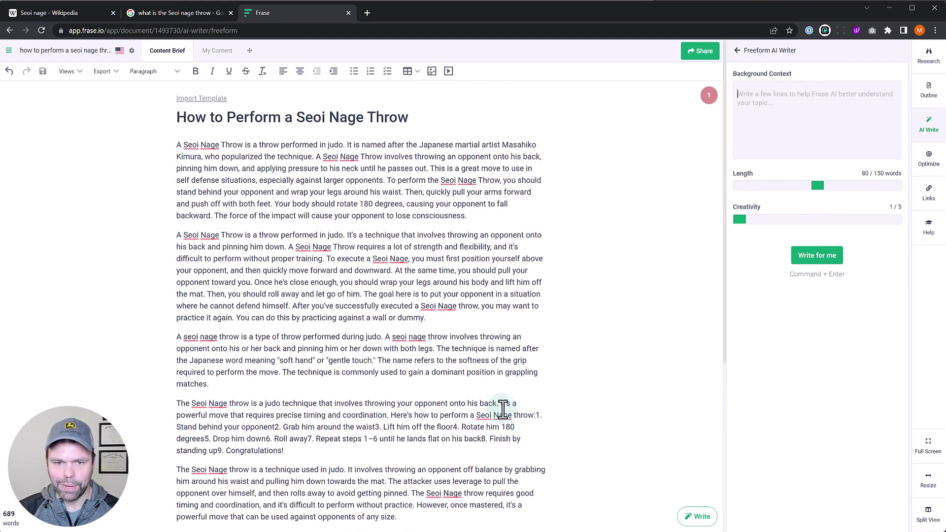
left_click(172, 144)
left_click(270, 164)
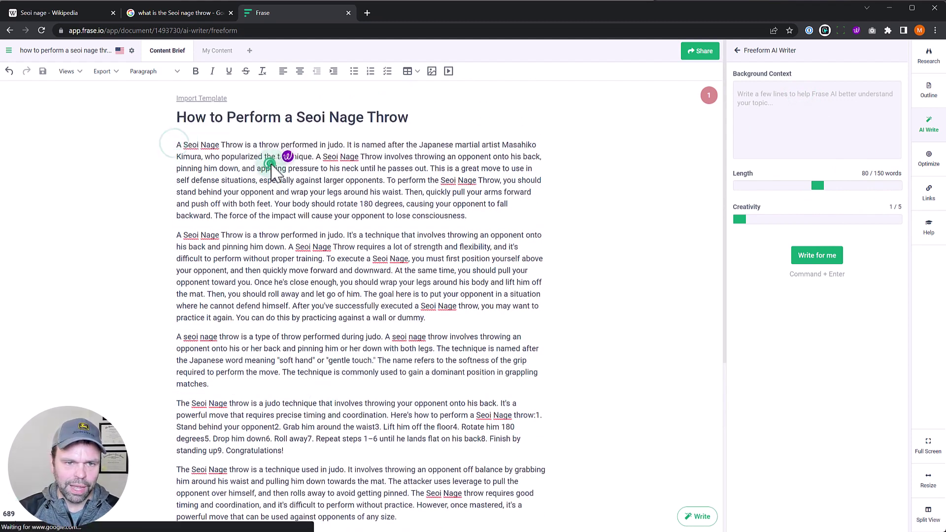
triple_click(270, 164)
key("ctrl+c")
left_click(792, 127)
key("ctrl+v")
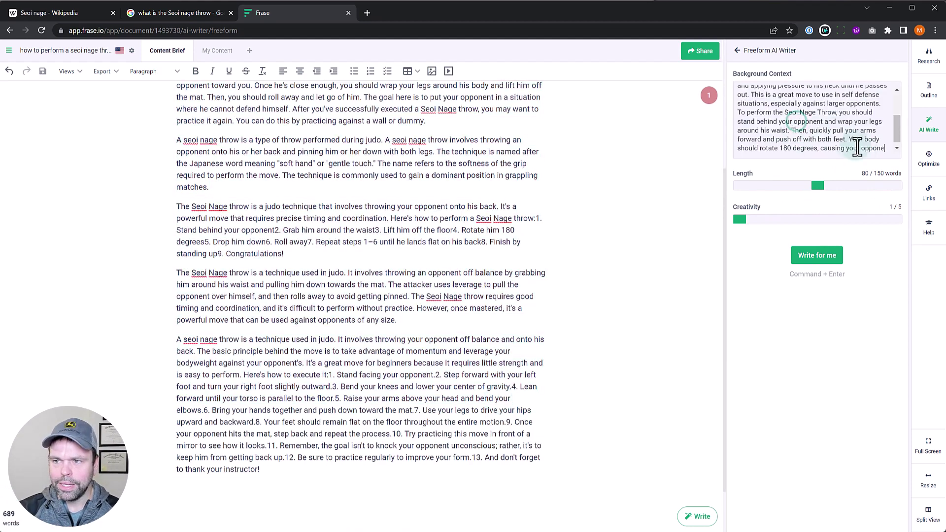
Clear the Background Context field again and switch to the Seoi nage Wikipedia tab.
mouse_move(897, 129)
left_mouse_down()
mouse_move(898, 96)
mouse_move(896, 121)
left_mouse_up()
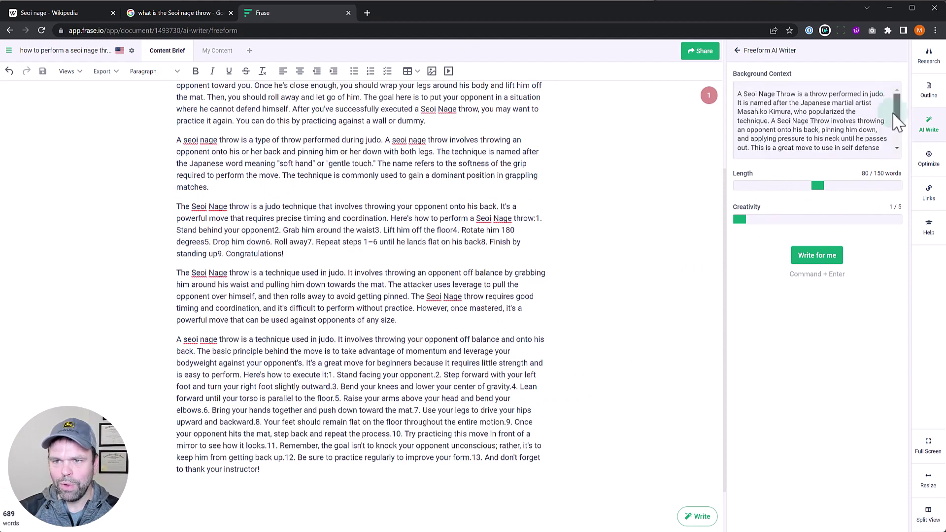
key("ctrl+a")
key("BackSpace")
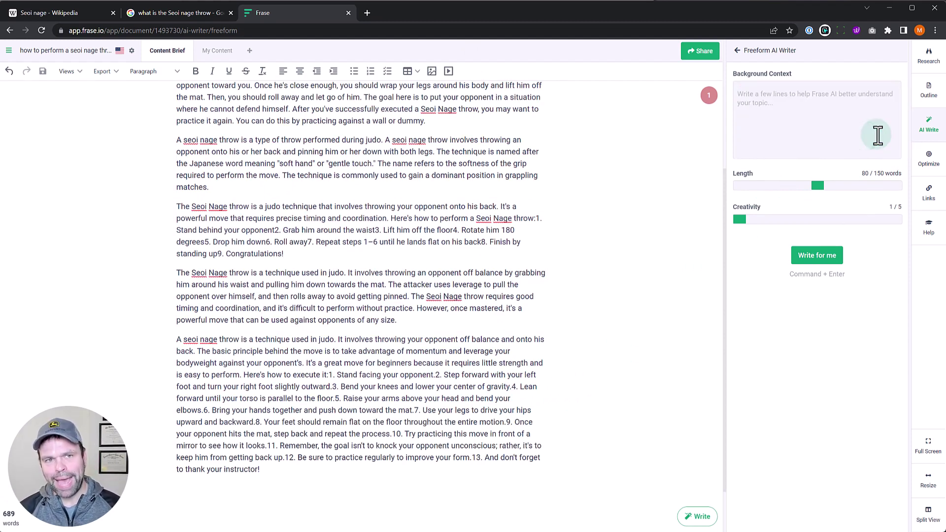
left_click(69, 15)
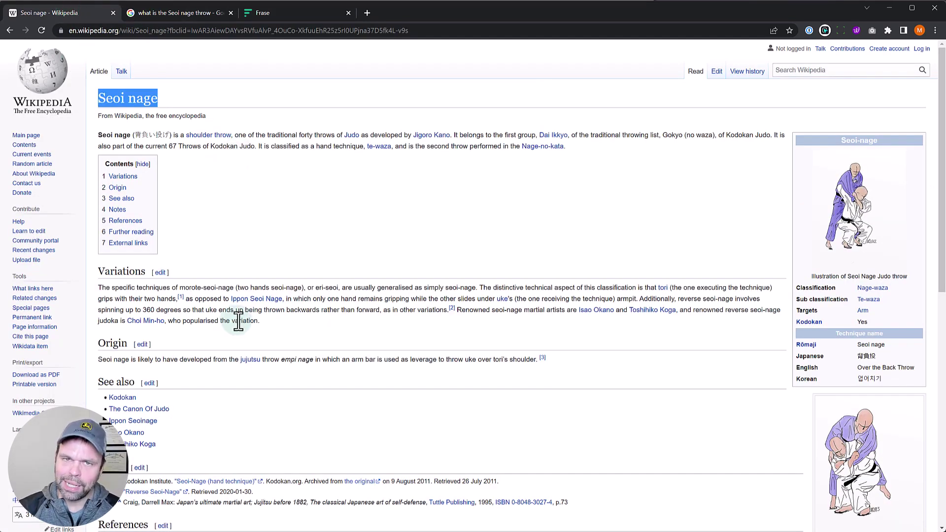
Copy Google's featured snippet on the Ippon-seoi-nage and return to the Frase tab.
left_click(191, 12)
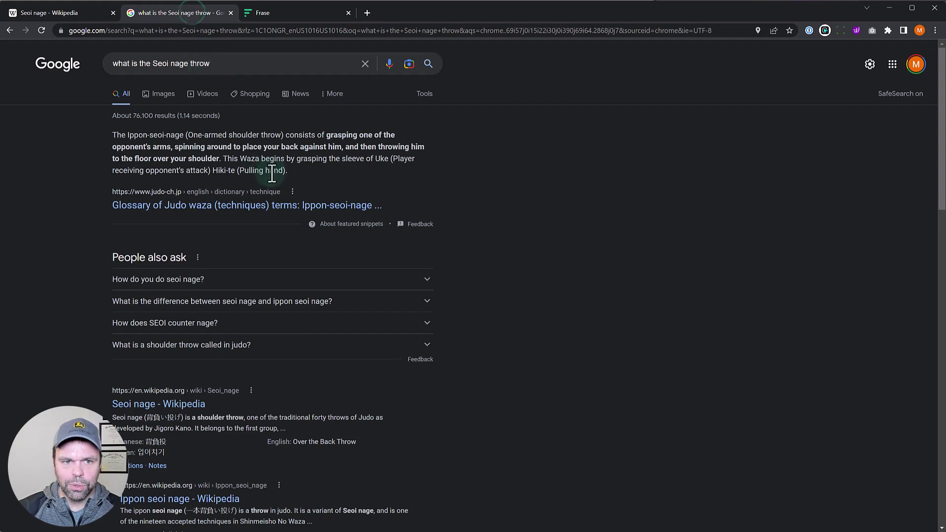
left_click_drag(293, 170, 116, 125)
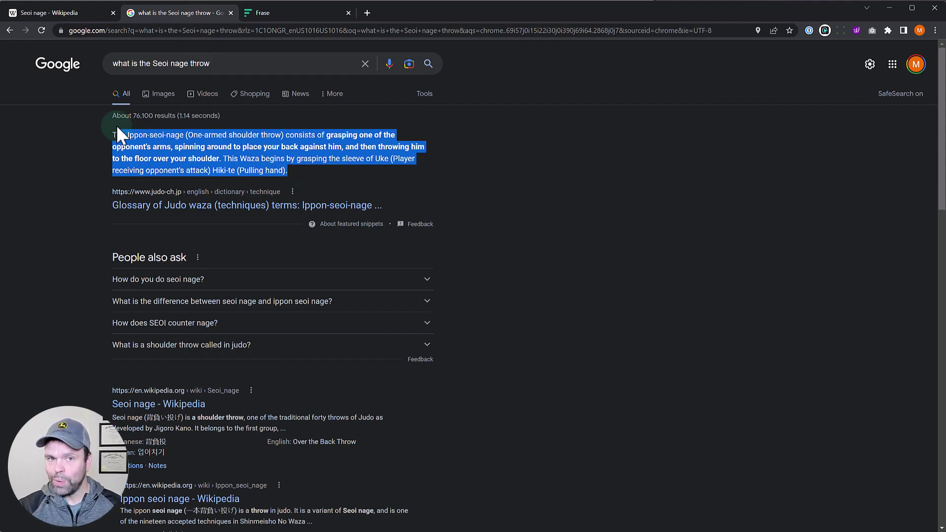
left_click_drag(310, 169, 115, 134)
key("ctrl+c")
left_click(288, 15)
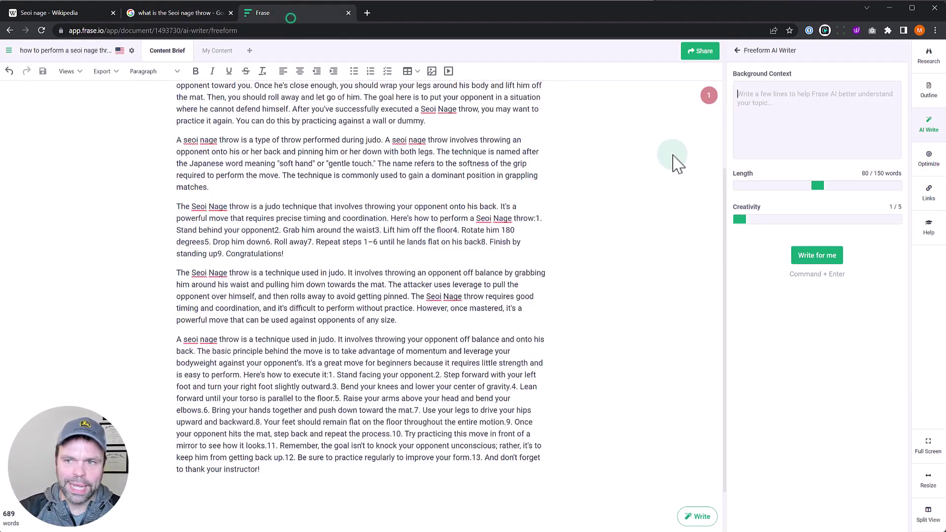
Paste the Ippon-seoi-nage snippet into the Background Context field.
left_click(759, 134)
key("ctrl+v")
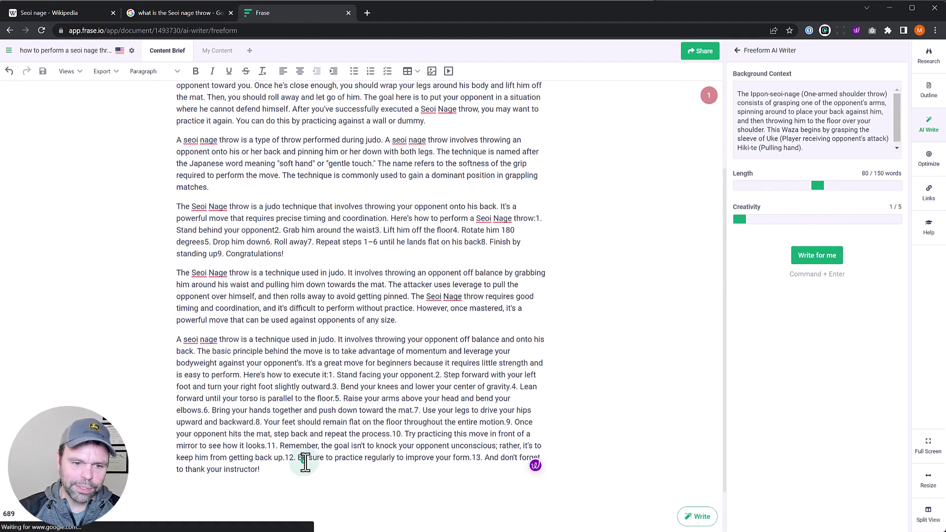
left_click(285, 468)
scroll(289, 456, "up", 15)
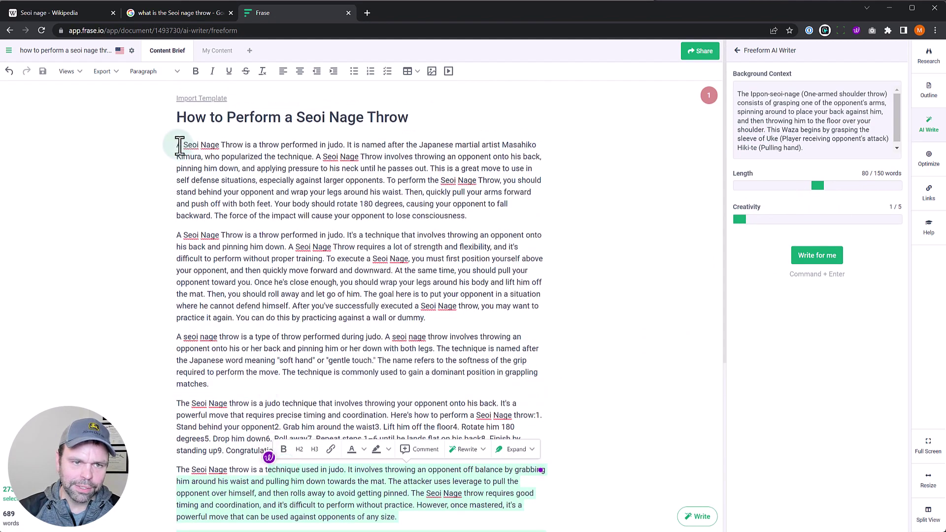
Replace the body with a 'What is a Seoi Nage Throw?' heading and generate AI text under it.
left_click(176, 143, "shift")
key("BackSpace")
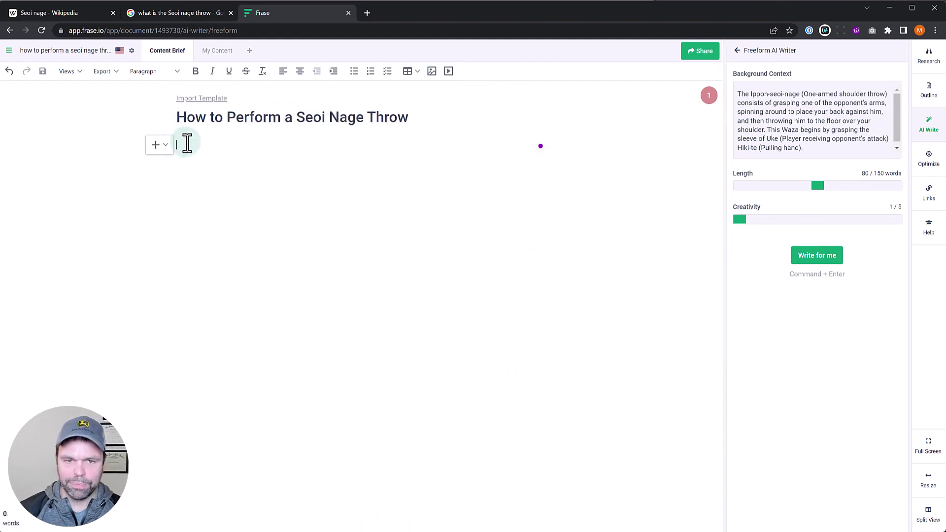
type("What is a Seoi Nage Throw?")
left_click(207, 164)
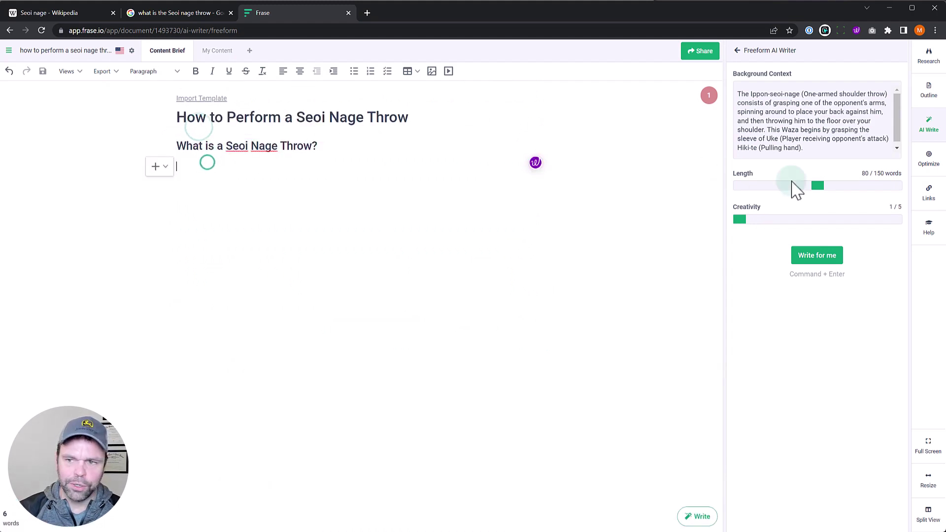
left_click(832, 261)
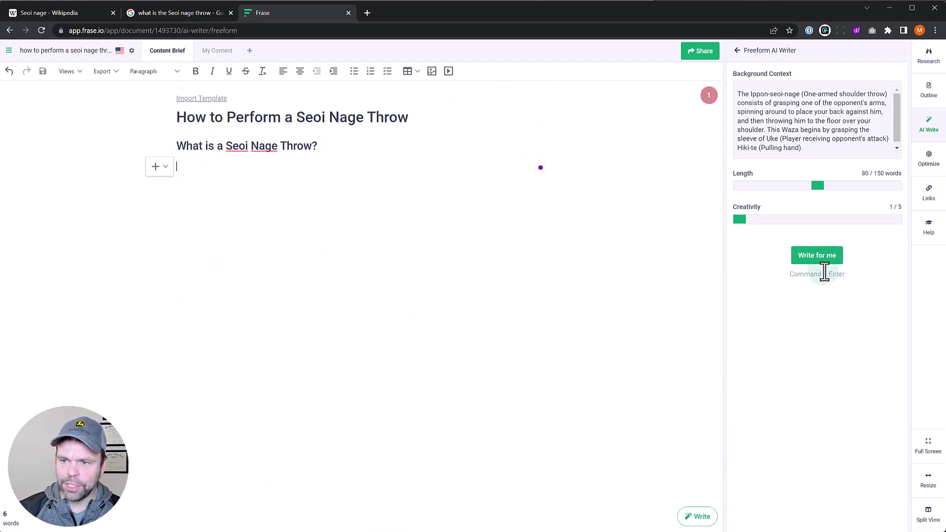
left_click(822, 256)
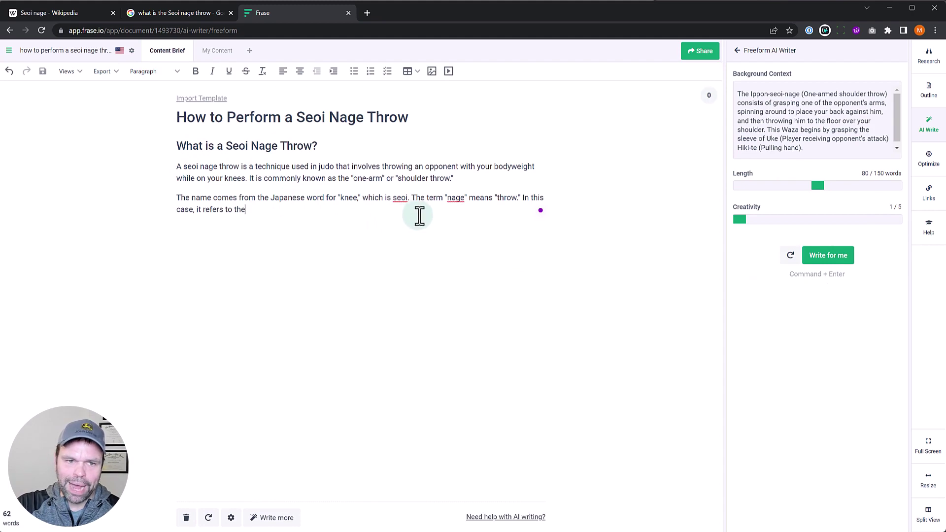
left_click(88, 18)
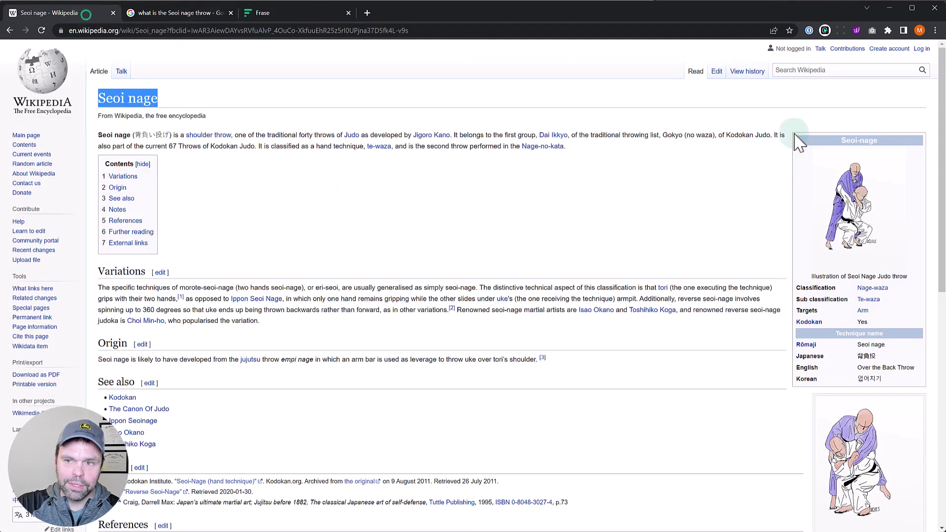
left_click(307, 7)
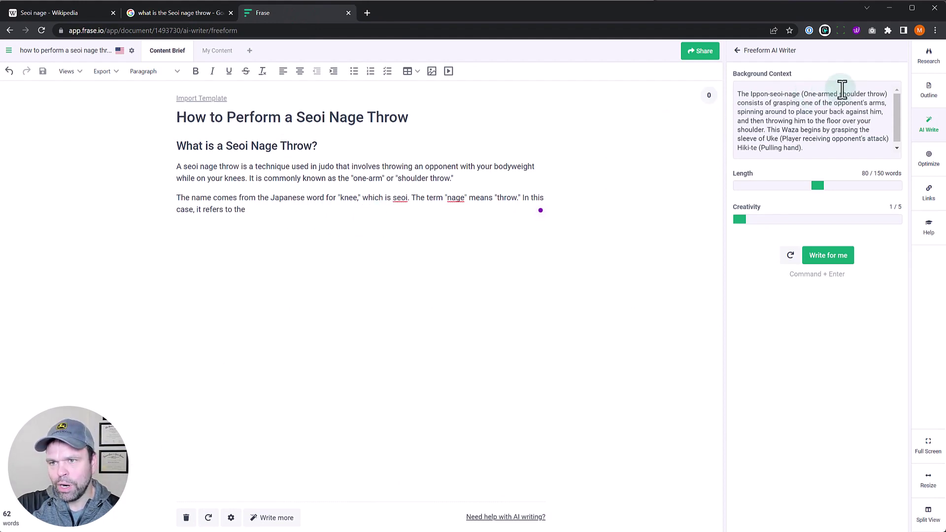
Replace the name-origin paragraph with 'In addition,' and let the AI continue writing.
triple_click(357, 199)
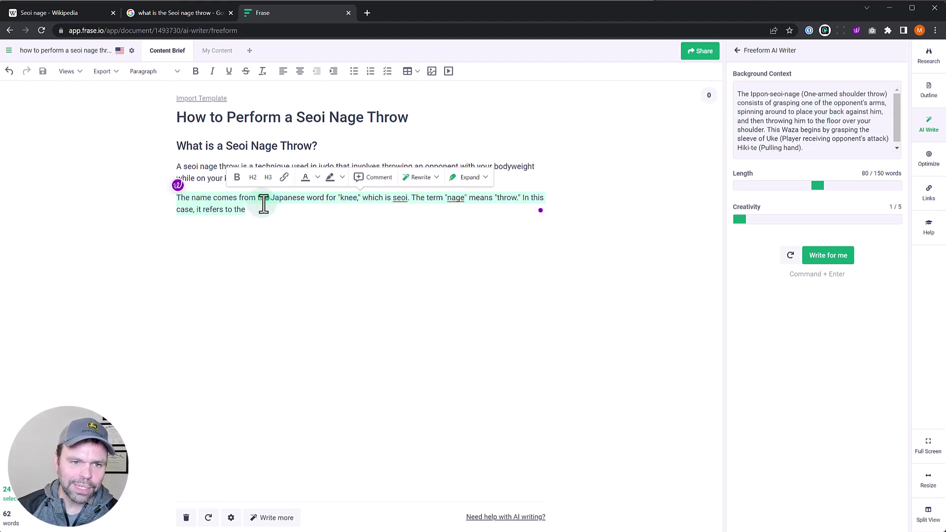
key("BackSpace")
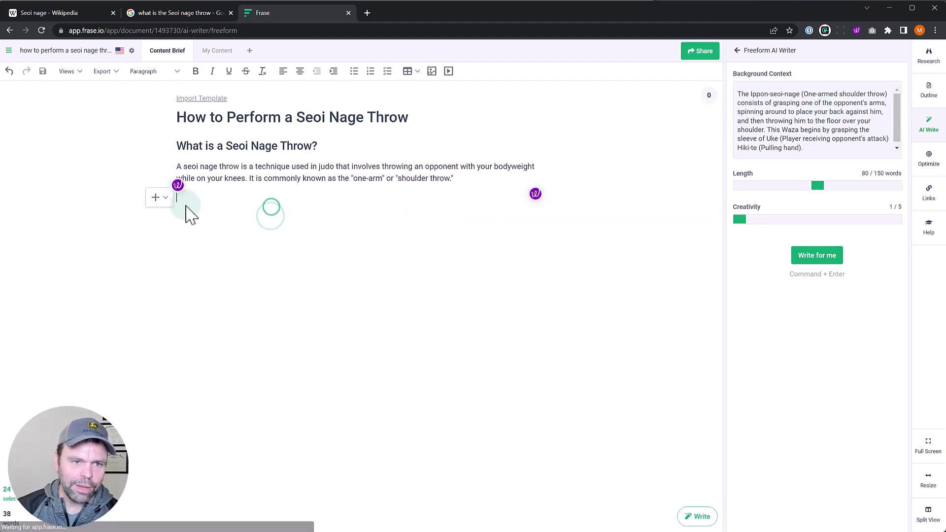
type("In addition,")
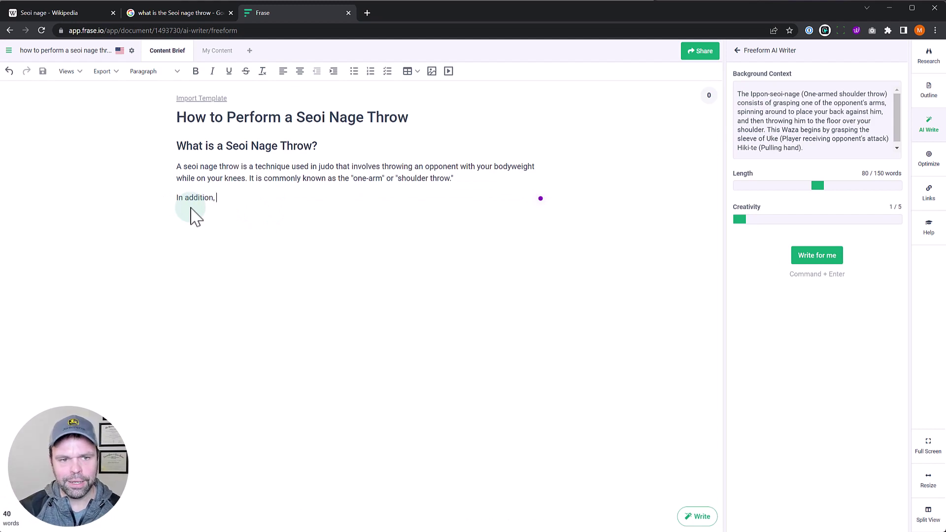
key("ctrl+Return")
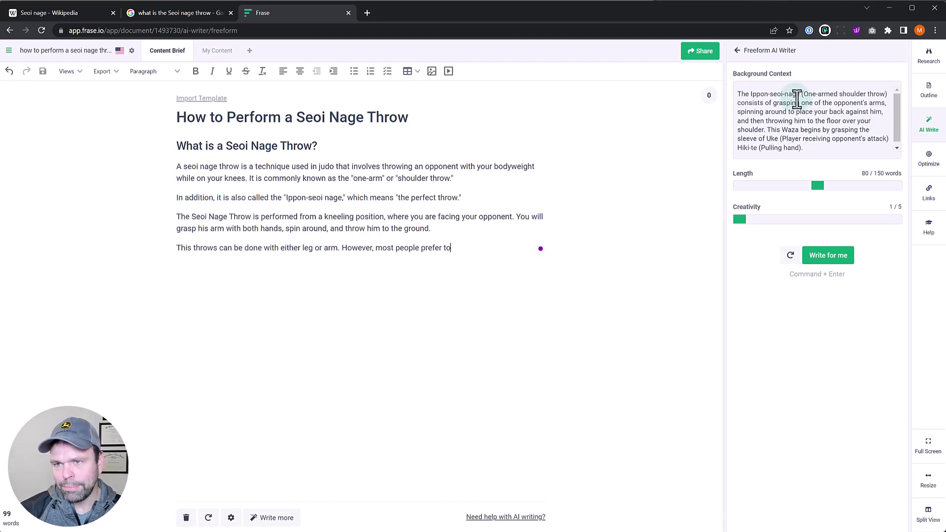
Delete the last two unwanted AI-generated paragraphs.
left_click_drag(800, 94, 760, 94)
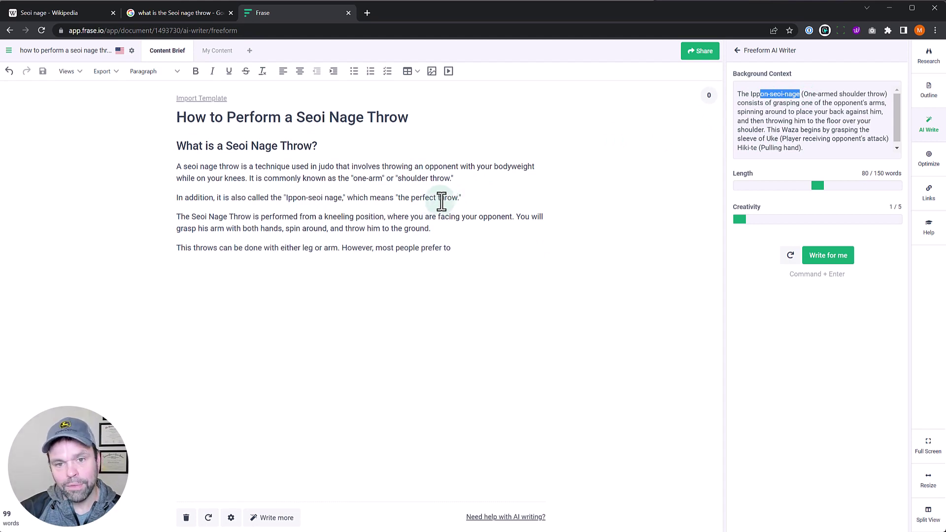
left_click_drag(467, 196, 500, 273)
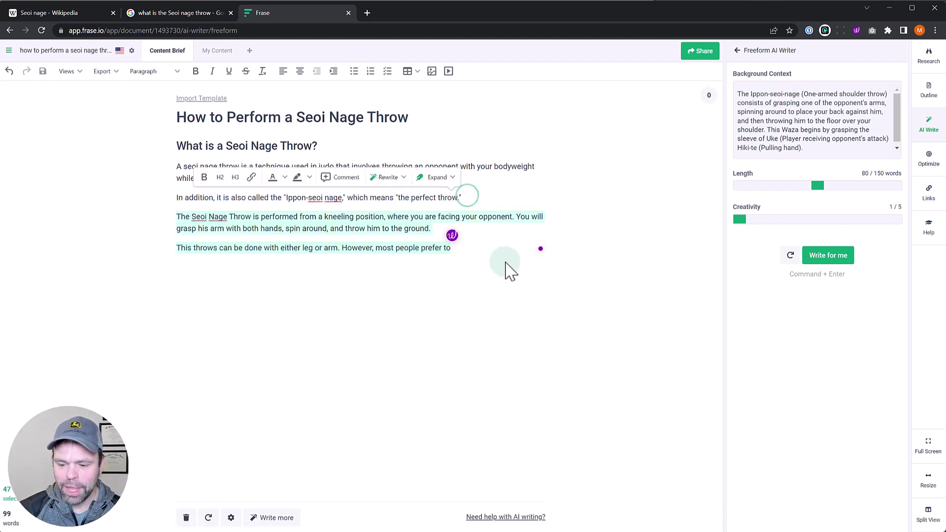
key("BackSpace")
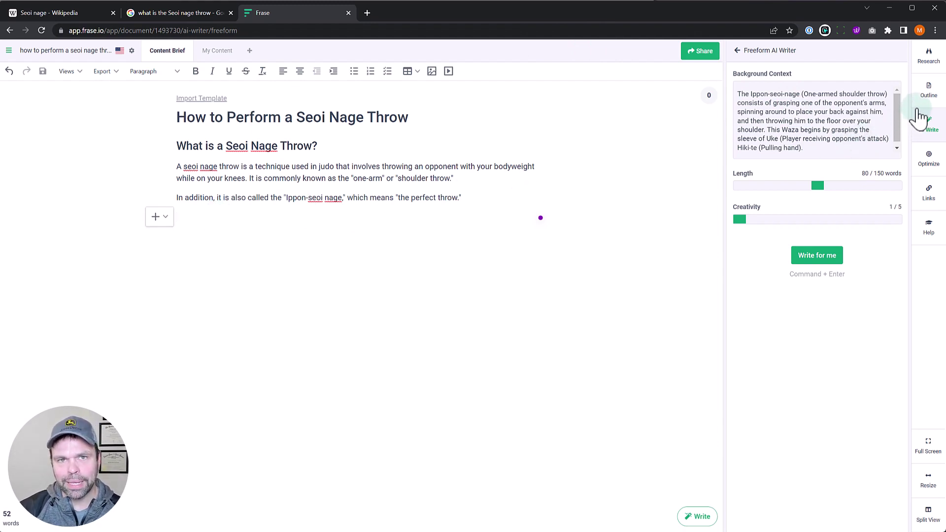
Show the search-result Questions view in the Research panel.
left_click(931, 57)
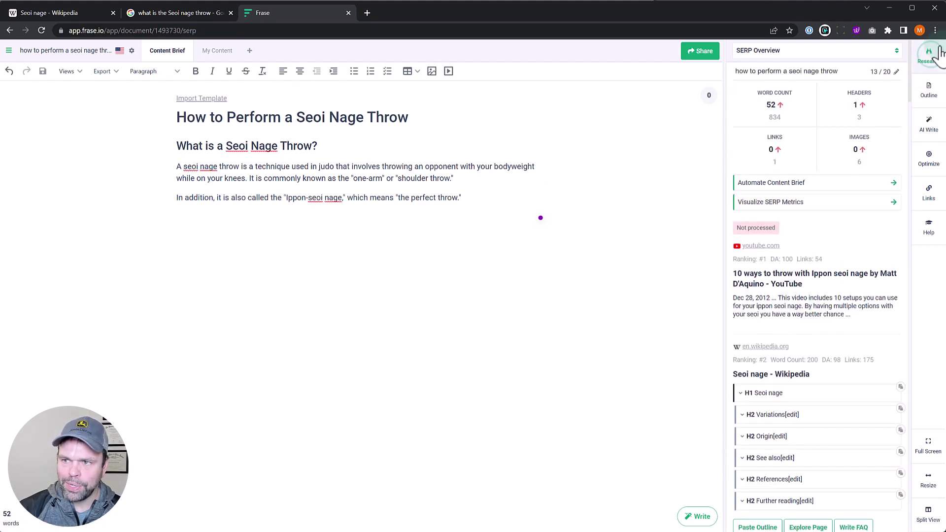
scroll(804, 354, "down", 6)
scroll(804, 354, "down", 20)
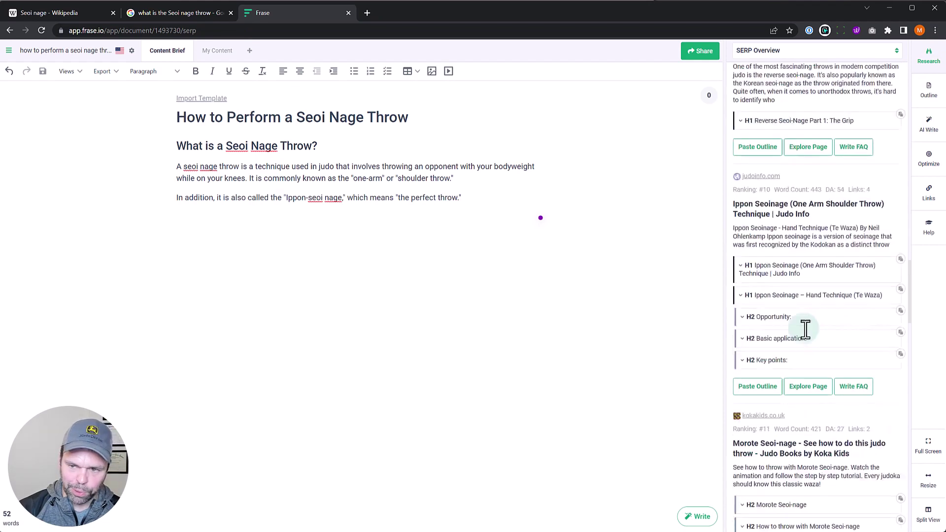
scroll(851, 414, "up", 20)
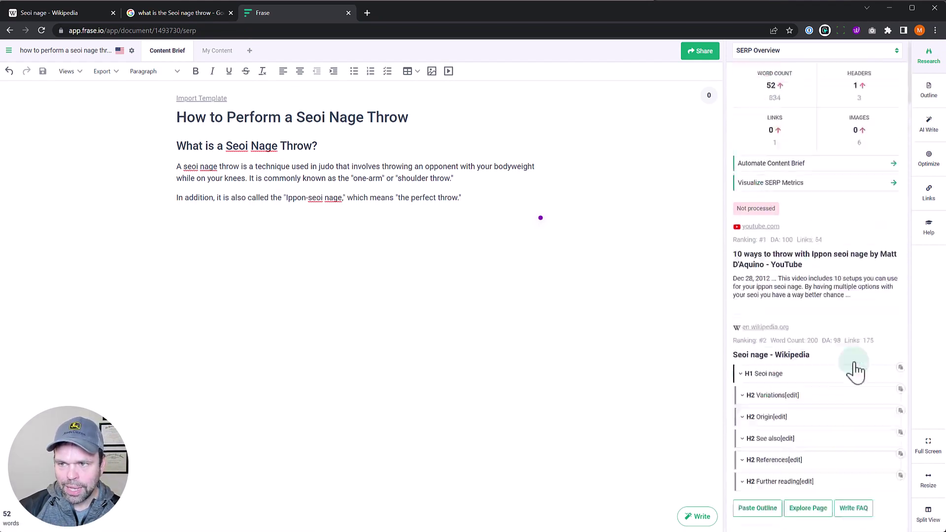
left_click(775, 51)
left_click(747, 78)
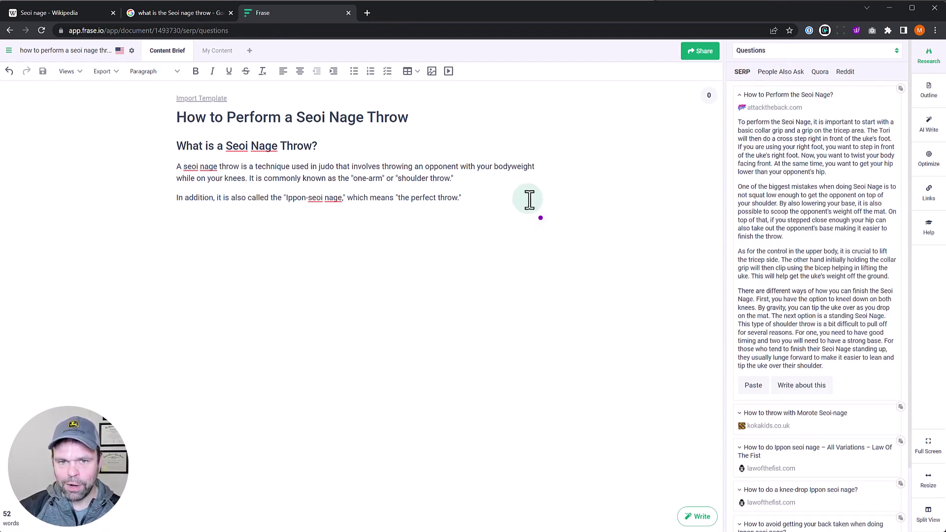
Add 'How to Perform the Seoi Nage?' on a new line after the intro.
left_click(481, 195)
key("Return")
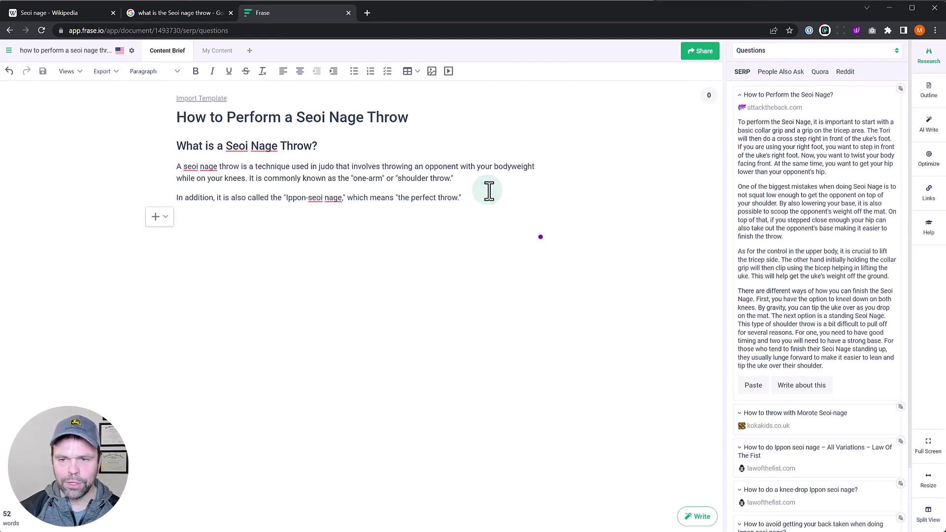
left_click(900, 87)
triple_click(220, 217)
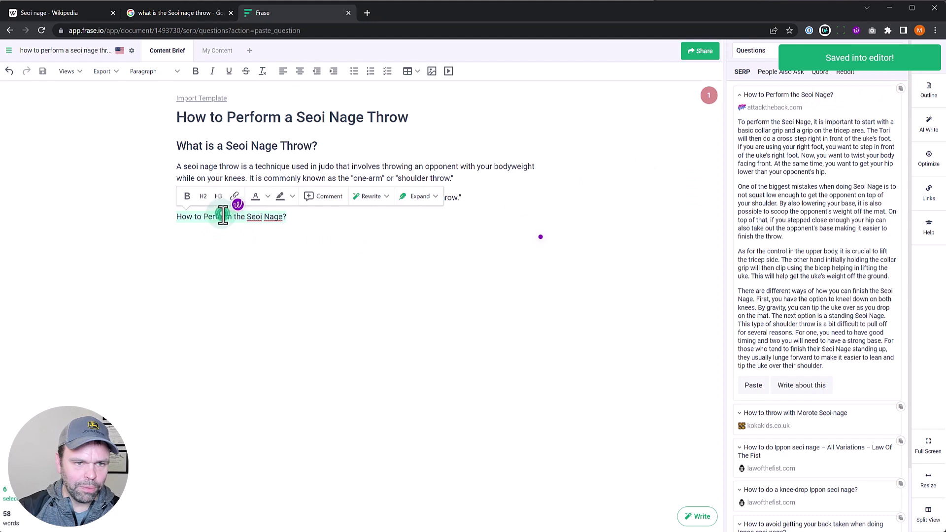
left_click(203, 196)
left_click(365, 229)
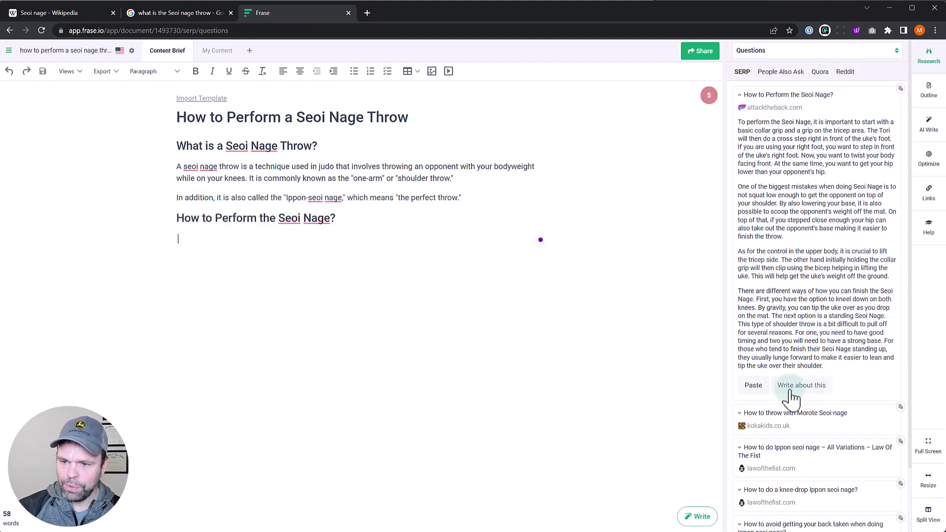
left_click(756, 386)
left_click_drag(286, 239, 177, 242)
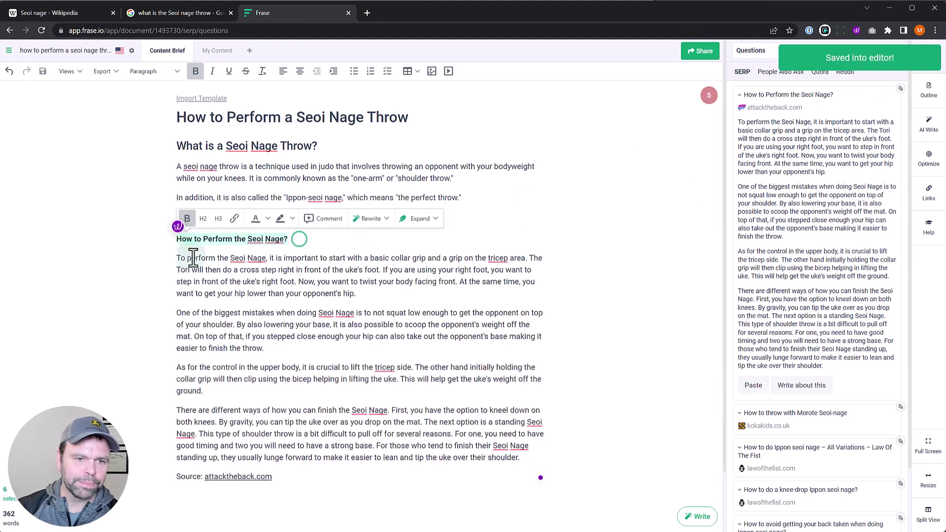
key("BackSpace")
left_click_drag(285, 457, 170, 458)
key("BackSpace")
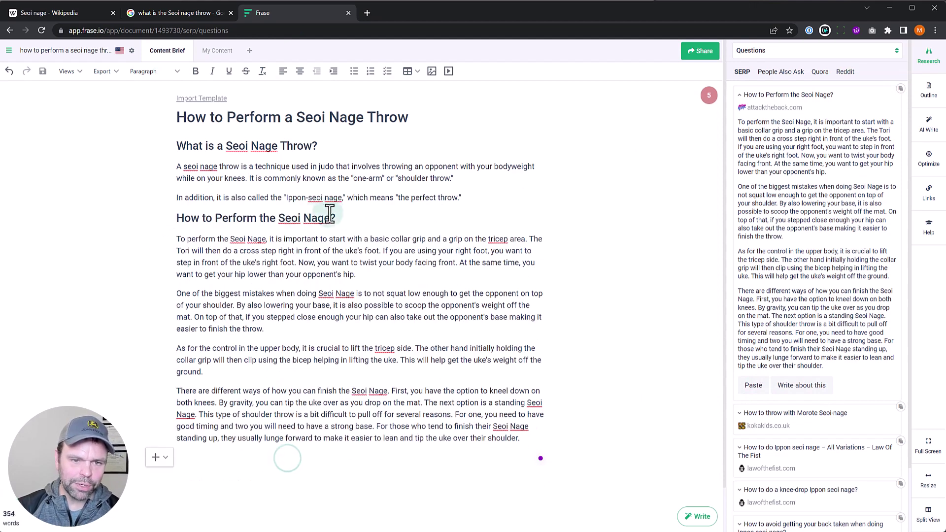
left_click_drag(340, 217, 175, 228)
key("ctrl+c")
left_click(274, 458)
key("ctrl+v")
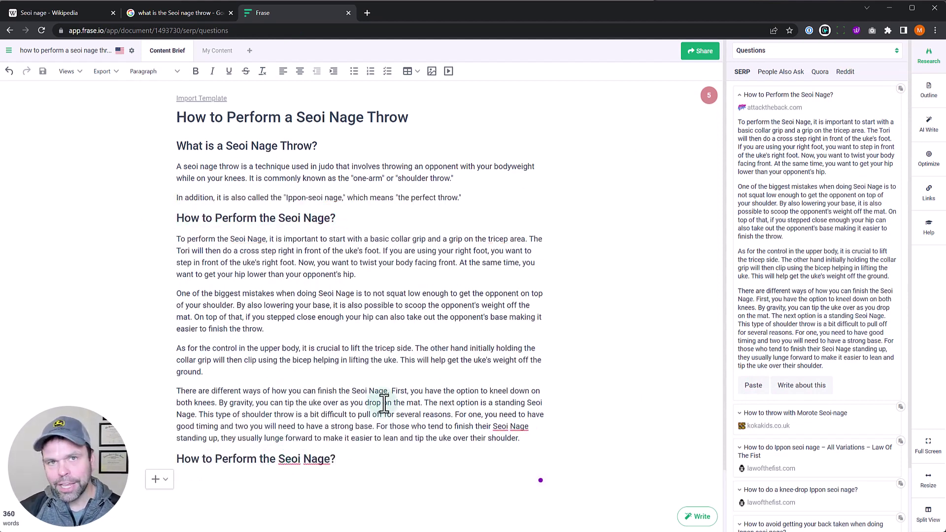
scroll(369, 392, "down", 2)
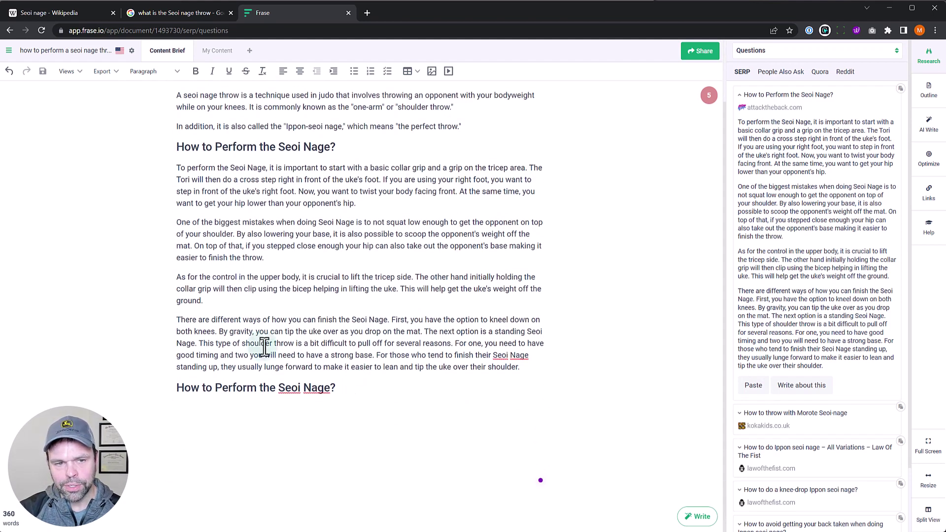
scroll(370, 426, "up", 2)
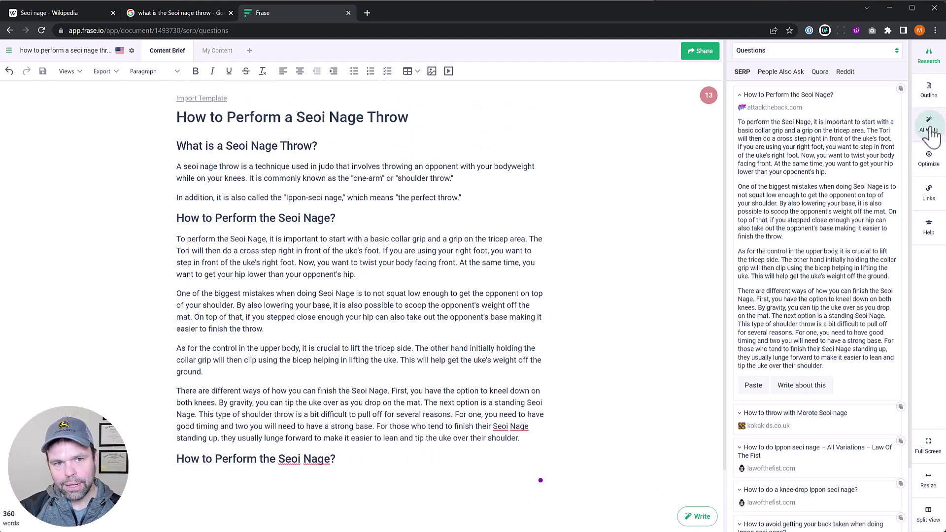
left_click_drag(195, 118, 408, 118)
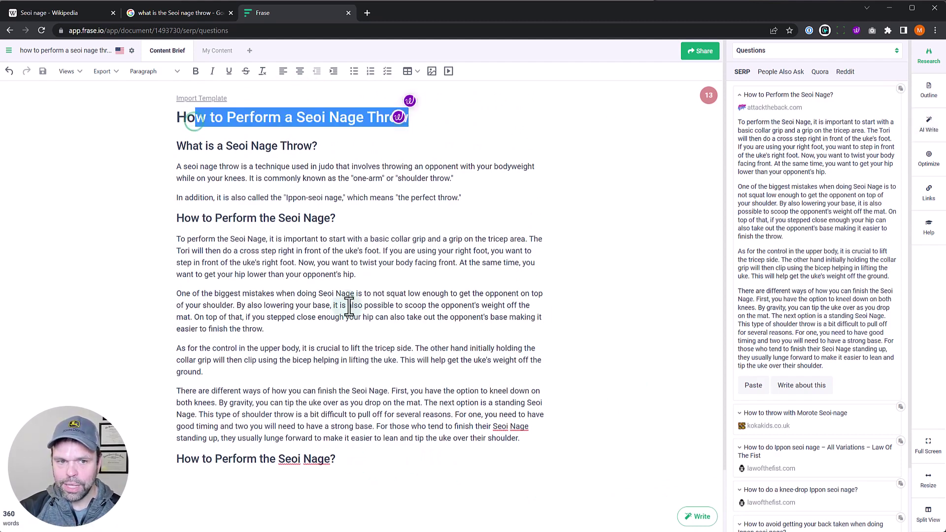
left_click_drag(381, 438, 256, 166)
scroll(267, 341, "down", 2)
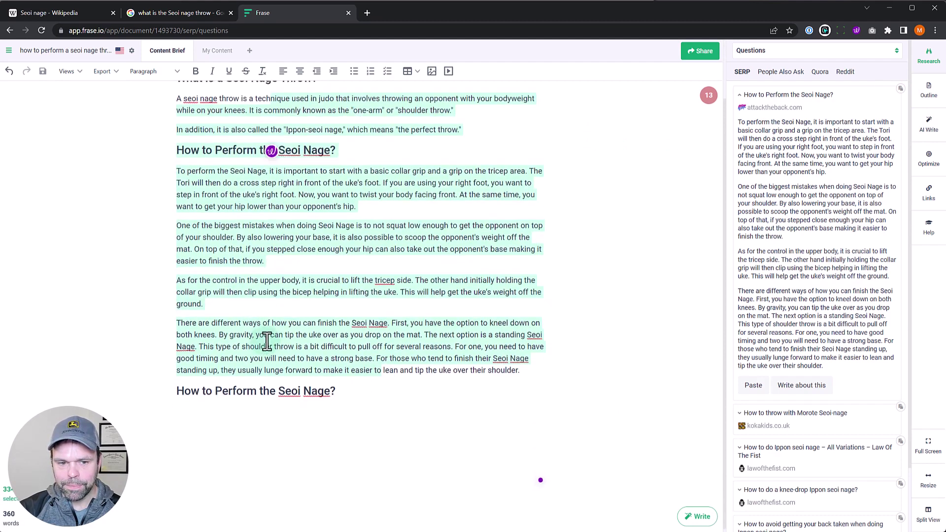
left_click(230, 405)
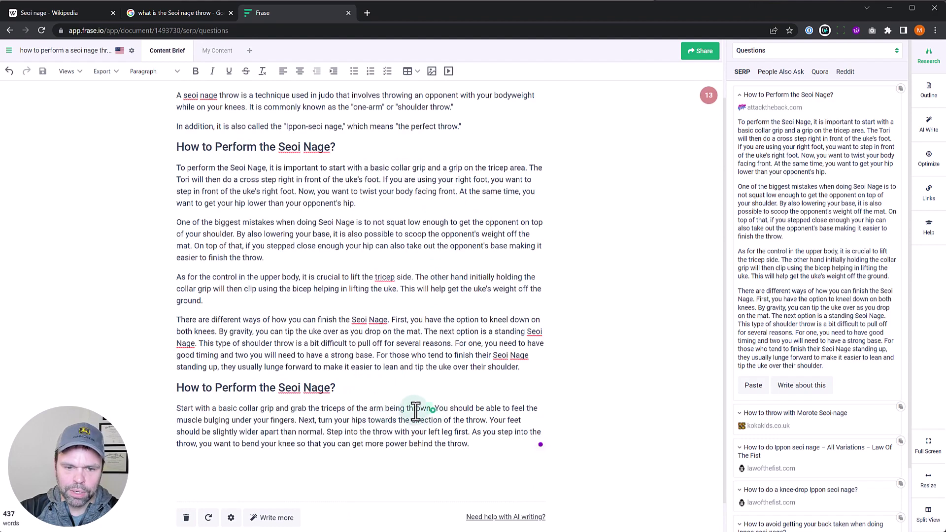
left_click_drag(431, 411, 309, 409)
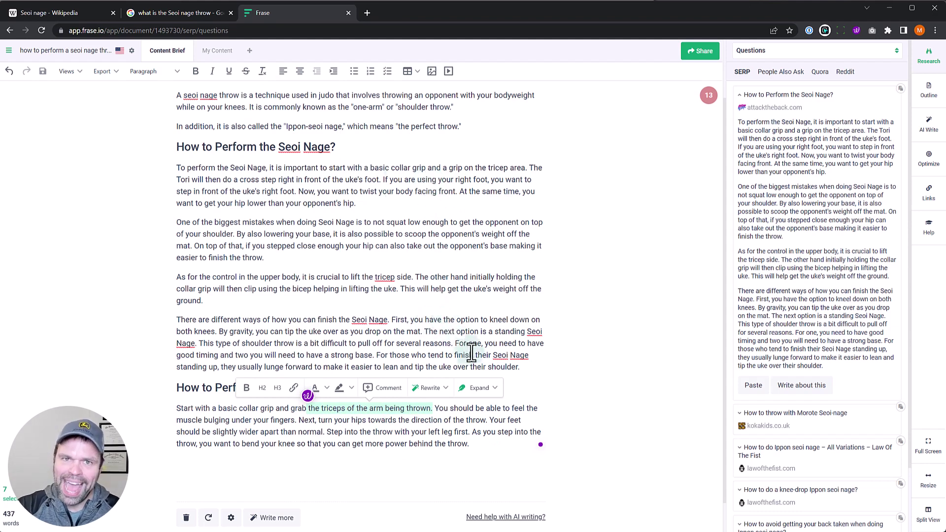
left_click_drag(479, 442, 180, 408)
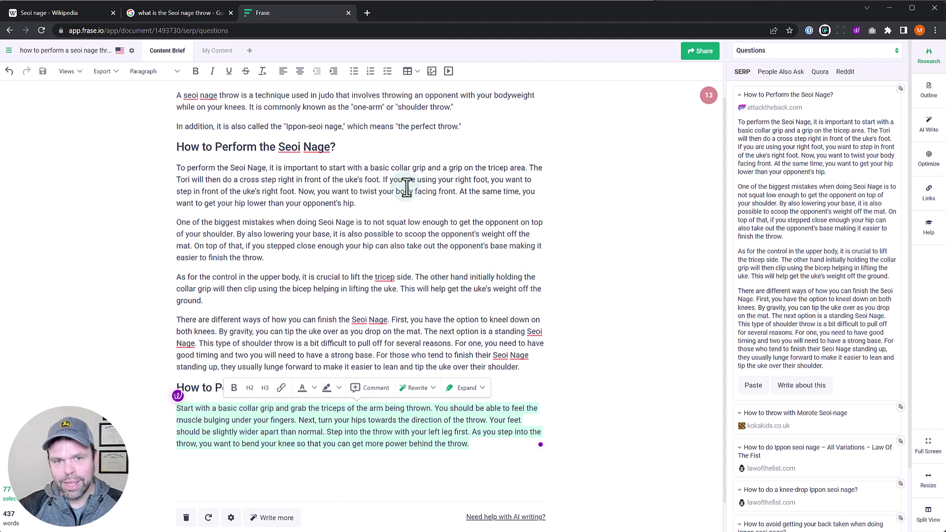
left_click_drag(394, 168, 559, 390)
left_click(552, 429)
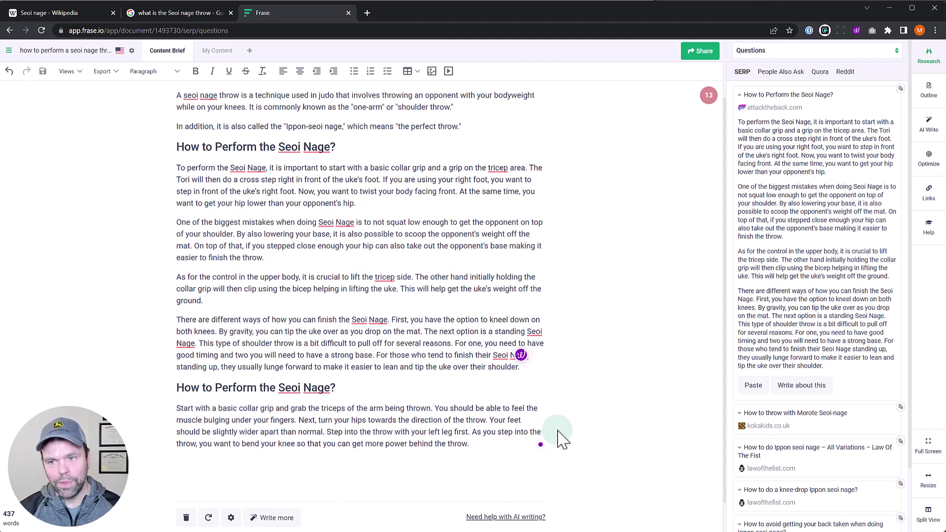
left_click_drag(500, 442, 172, 409)
key("BackSpace")
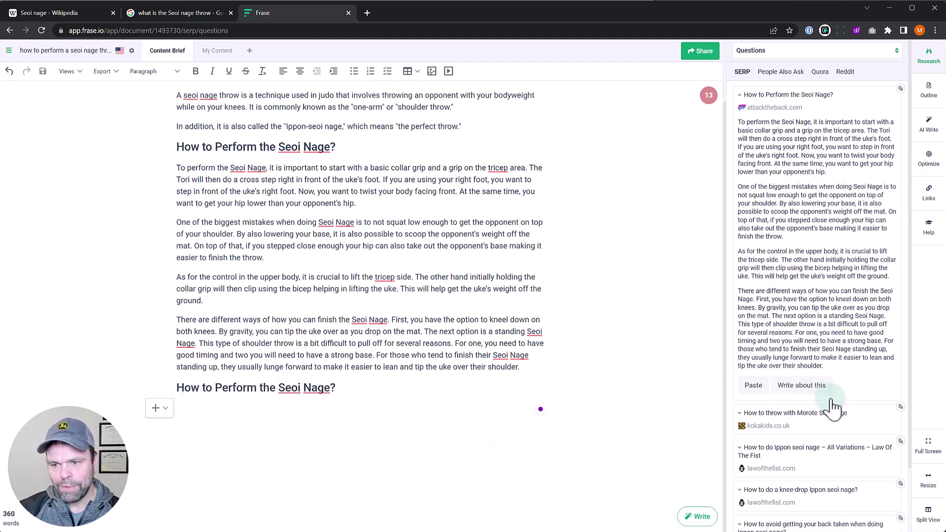
left_click(822, 386)
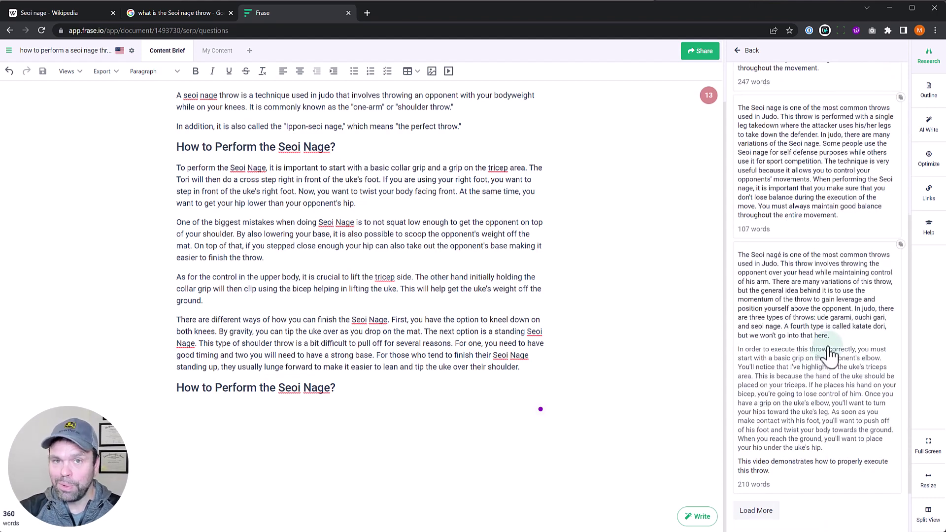
left_click(260, 408)
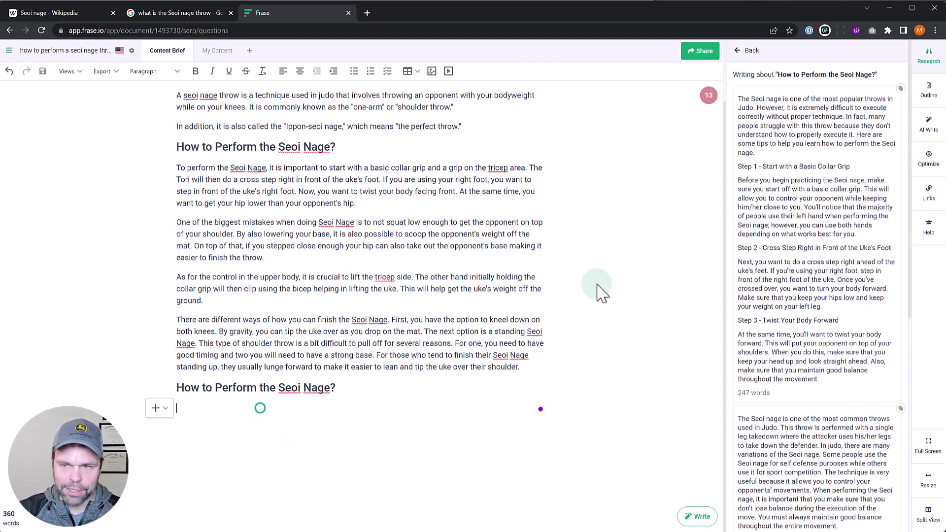
left_click(900, 89)
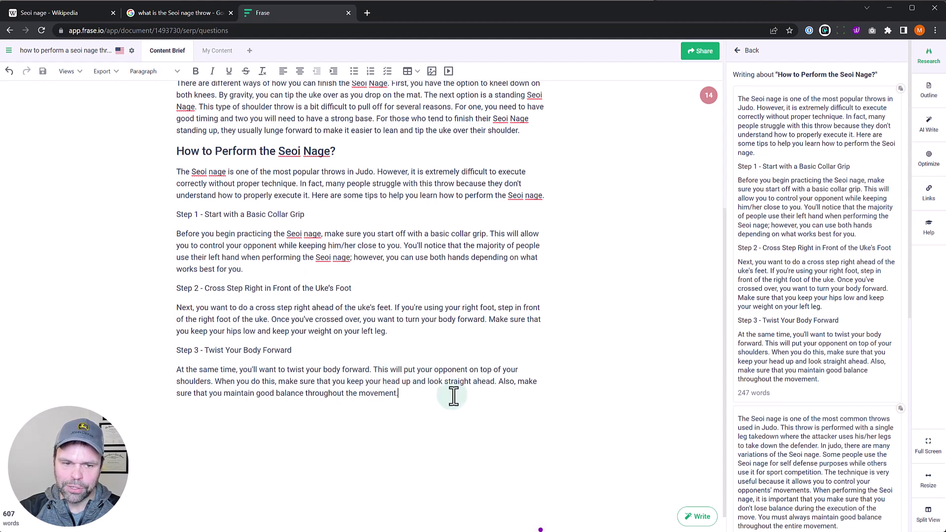
scroll(542, 221, "up", 2)
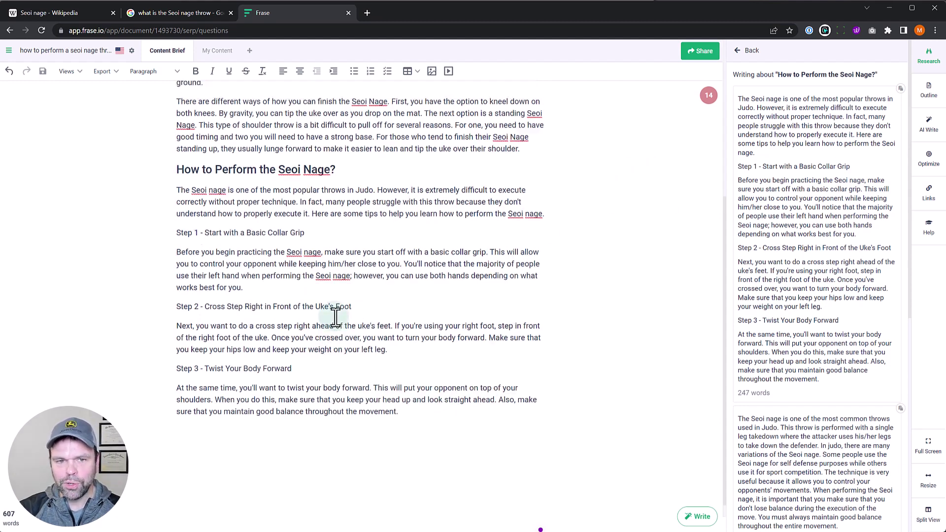
left_click(747, 51)
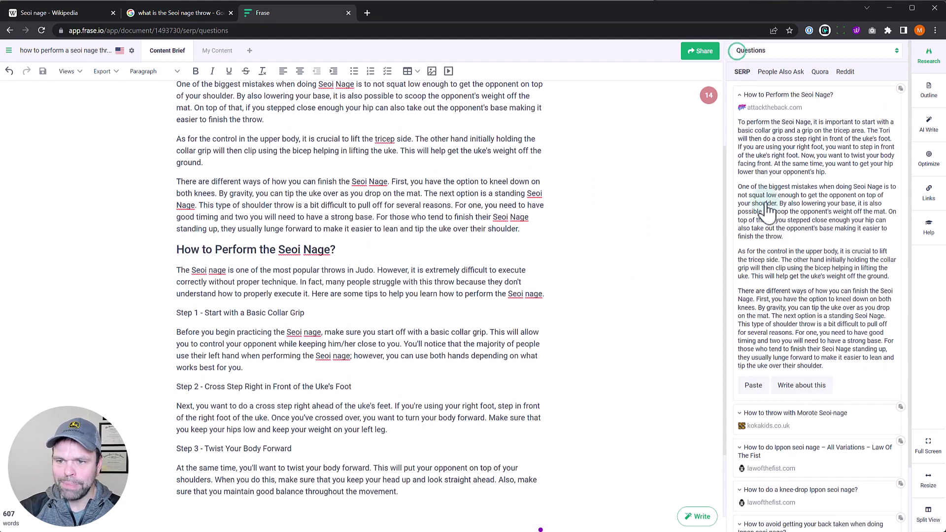
scroll(408, 391, "down", 2)
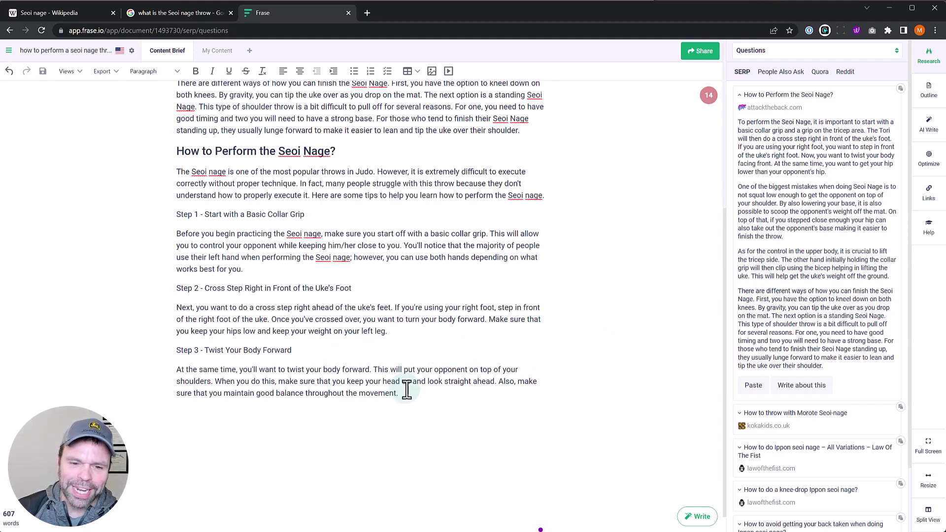
left_click_drag(405, 393, 179, 181)
key("BackSpace")
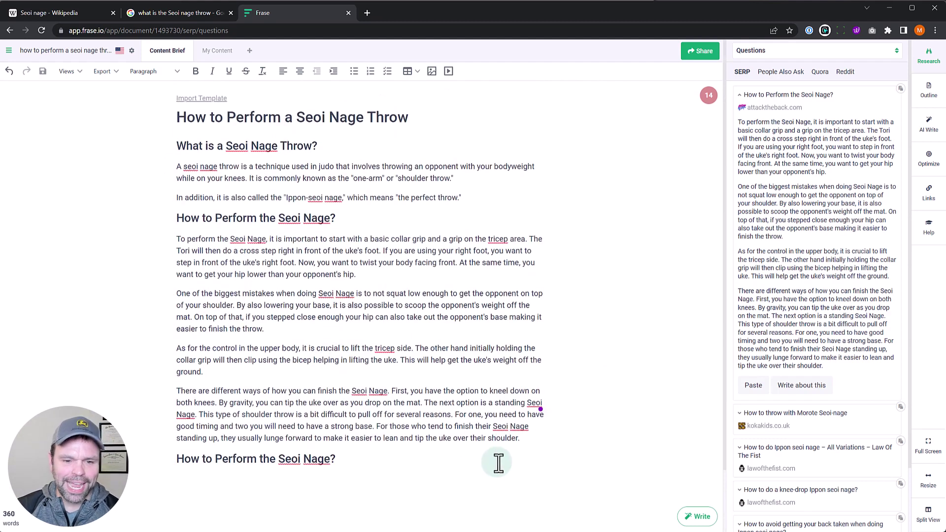
Open the community 'Paragraphs From Background' template from AI Write.
left_click_drag(528, 436, 147, 235)
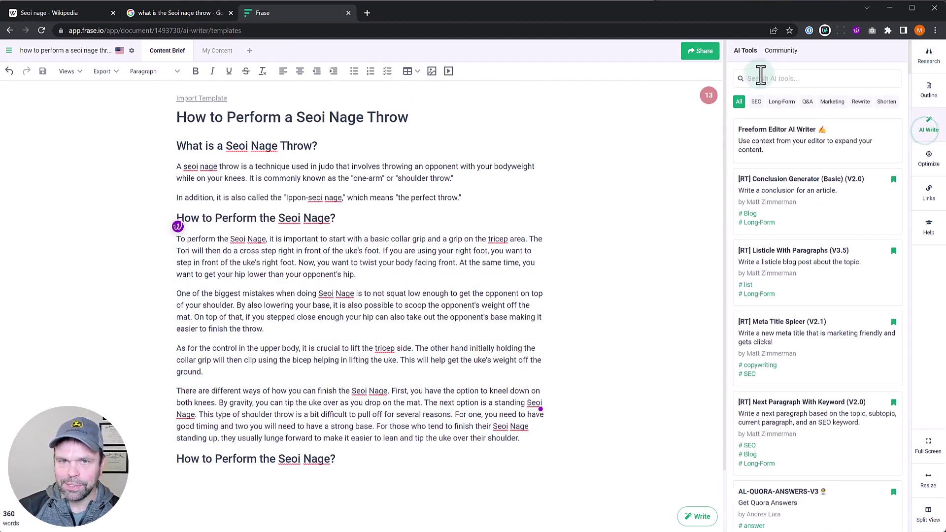
left_click(785, 51)
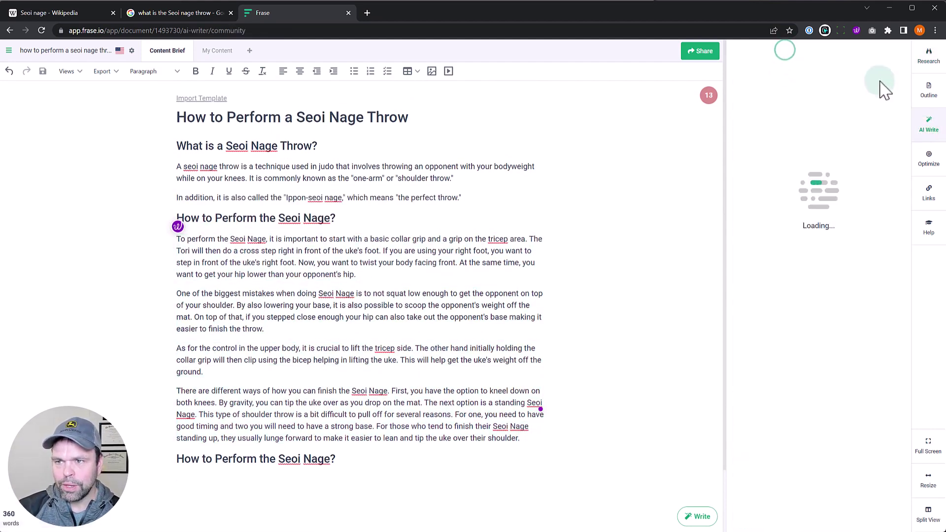
left_click(787, 80)
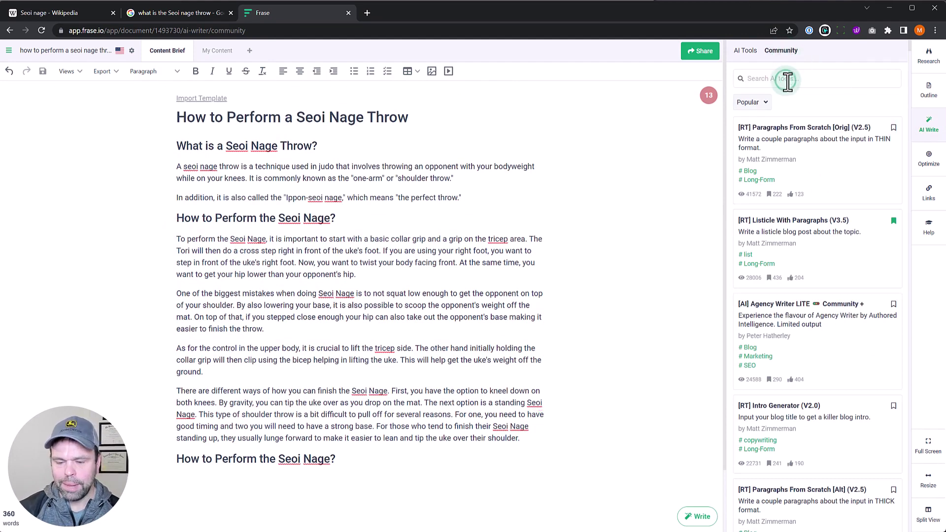
type("paragraphs from back")
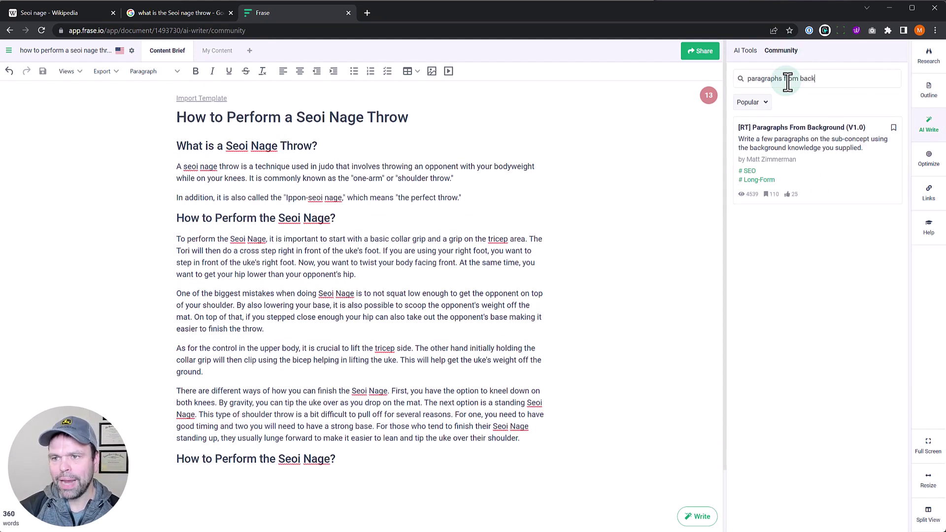
left_click(801, 127)
Paste the first section's four paragraphs into the template's background knowledge field.
scroll(788, 317, "down", 1)
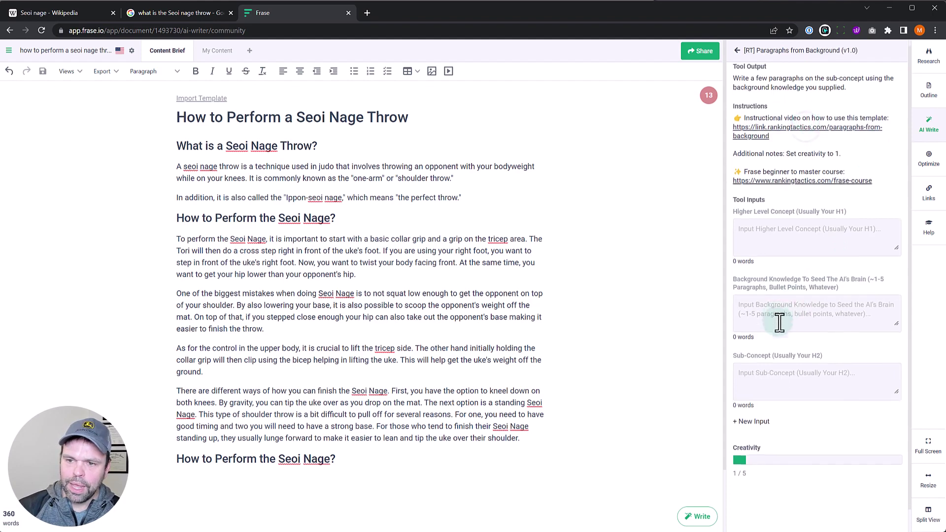
left_click_drag(526, 434, 182, 241)
key("ctrl+c")
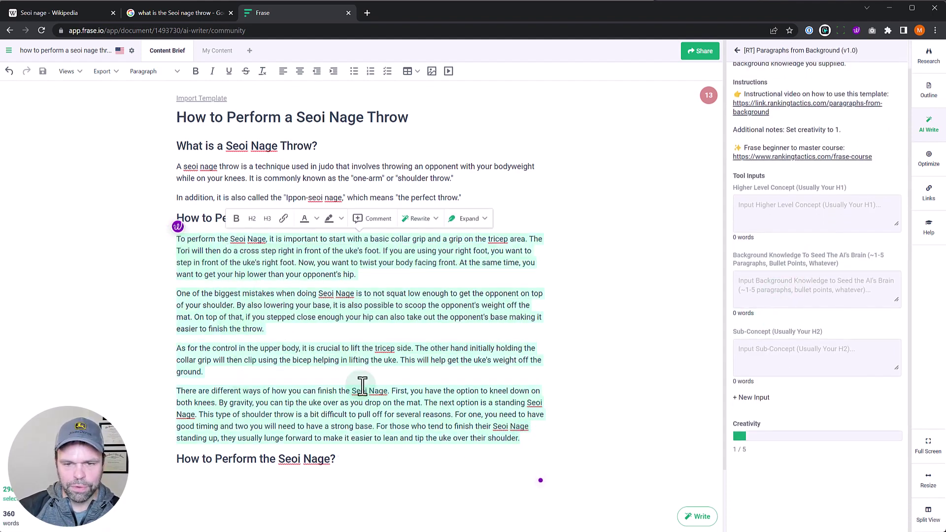
left_click(799, 286)
key("ctrl+v")
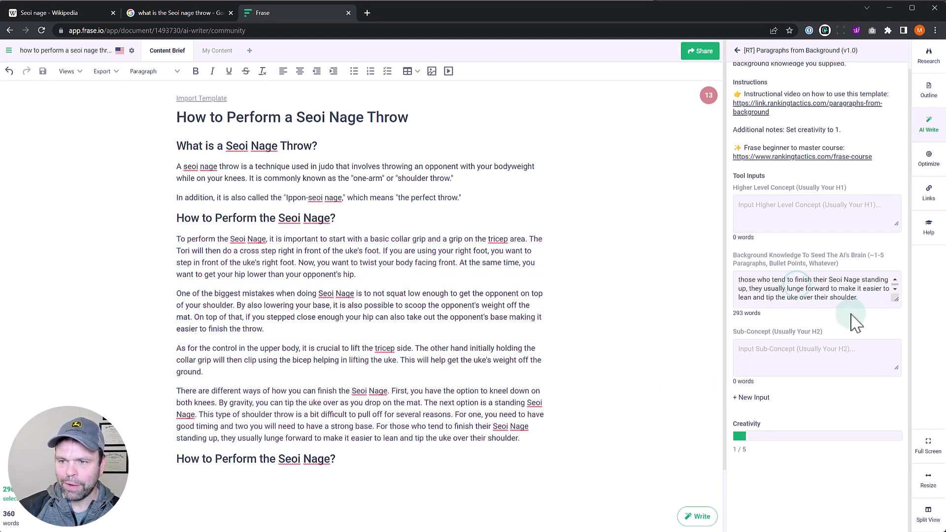
mouse_move(896, 299)
left_mouse_down()
mouse_move(895, 402)
mouse_move(894, 301)
left_mouse_up()
scroll(820, 374, "down", 5)
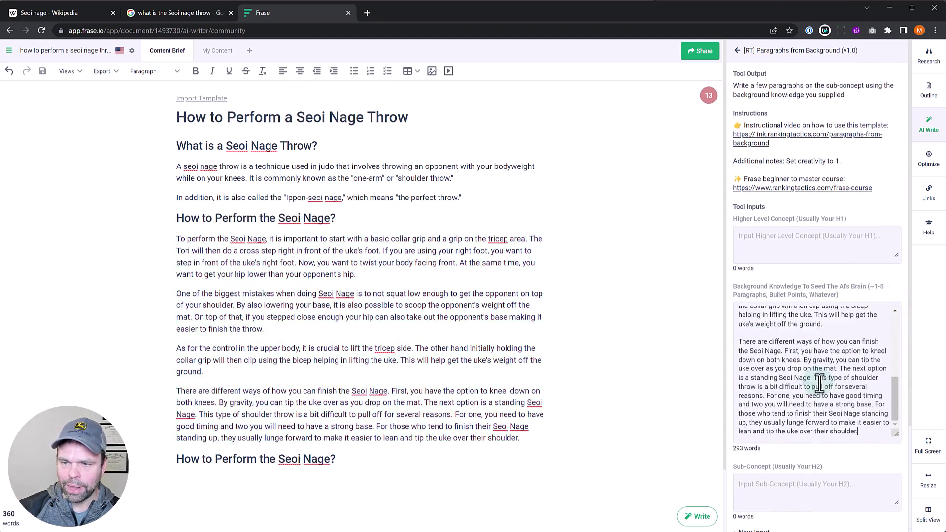
scroll(560, 350, "down", 2)
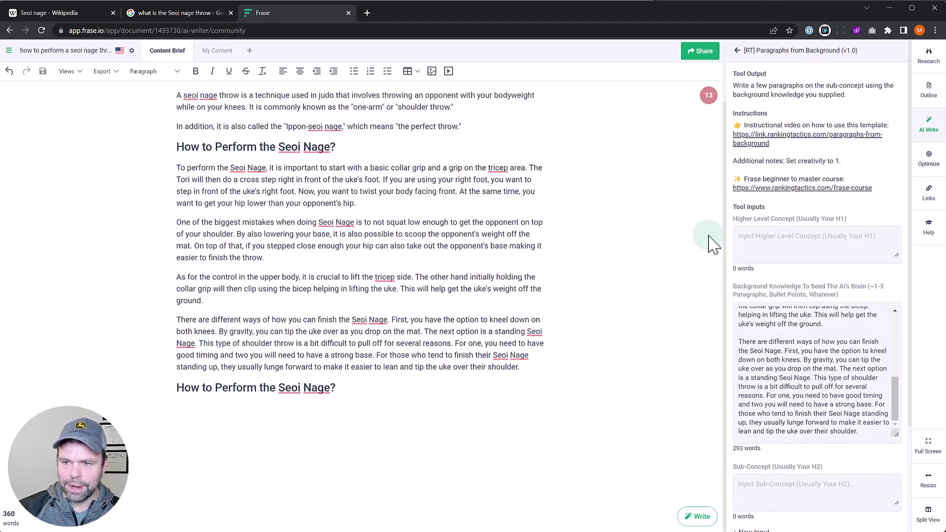
Use the article title as higher-level concept and 'How to Perform the Seoi Nage?' as sub-concept, then run.
left_click(785, 248)
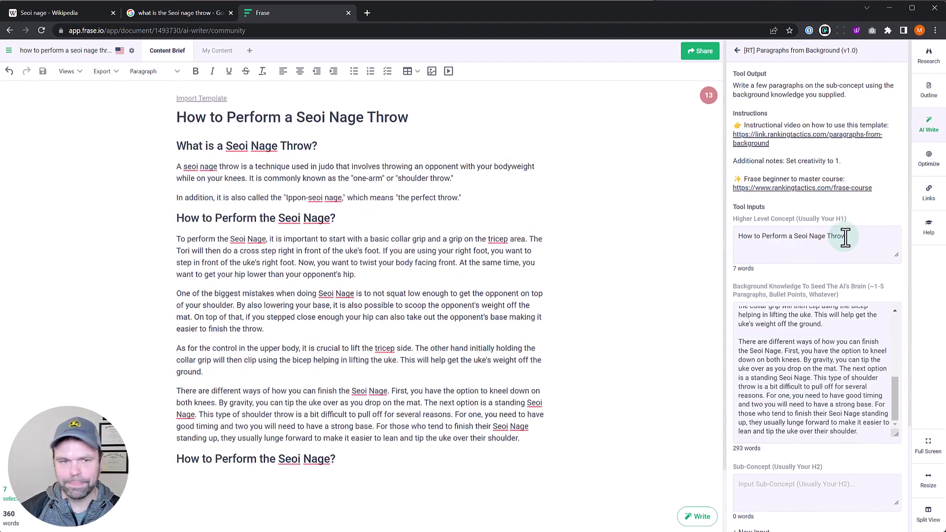
triple_click(317, 217)
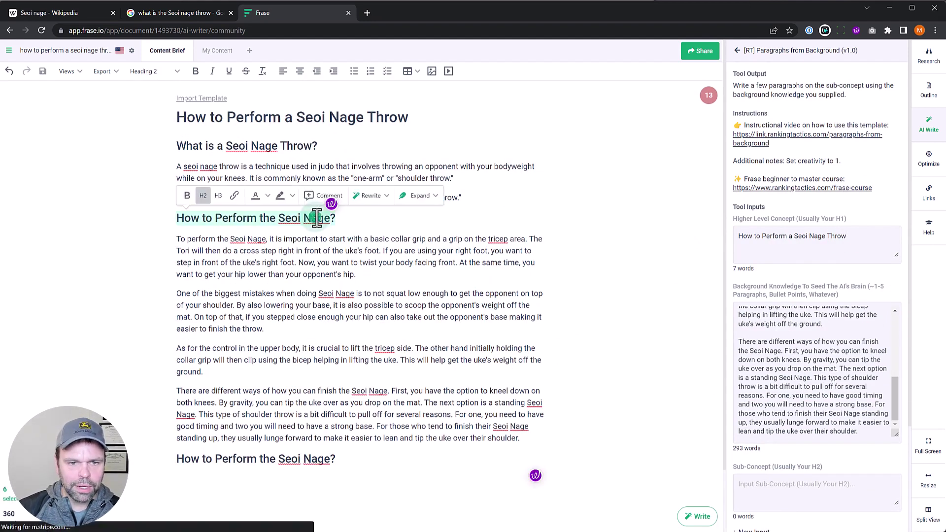
scroll(821, 387, "down", 3)
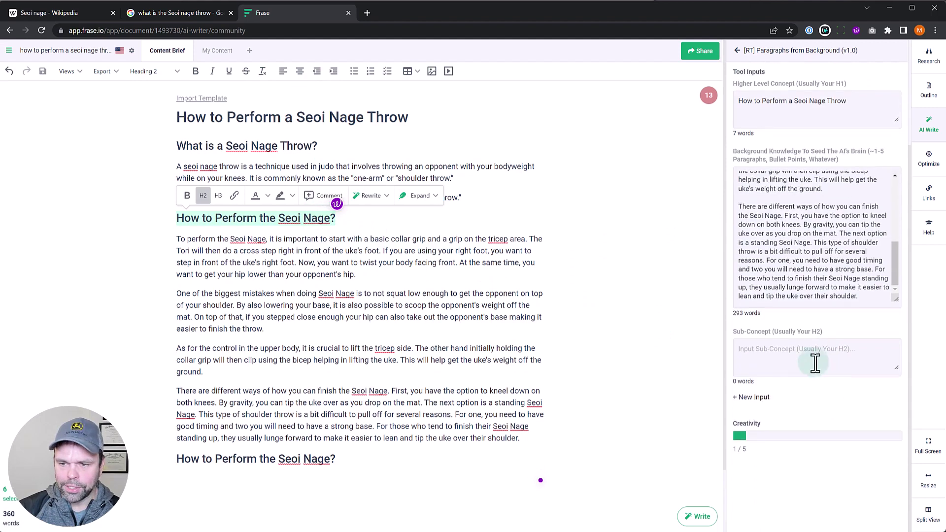
left_click(815, 363)
scroll(815, 296, "up", 2)
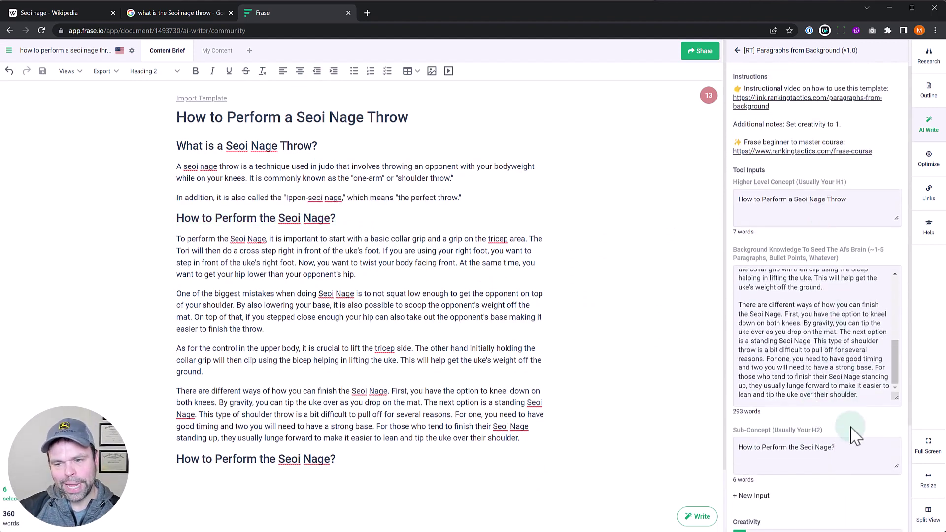
scroll(853, 443, "down", 2)
left_click(828, 480)
scroll(345, 451, "down", 2)
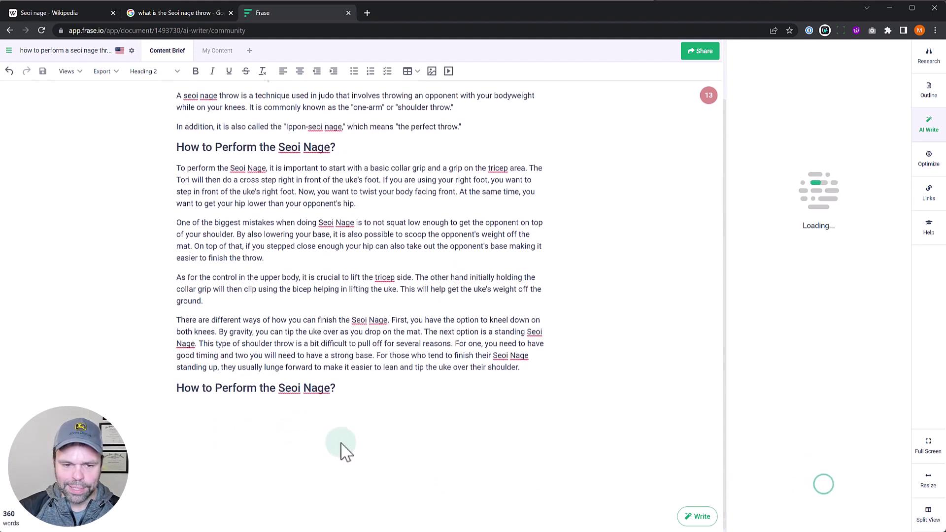
Add the four generated paragraphs under the last 'How to Perform the Seoi Nage?' heading.
left_click(307, 405)
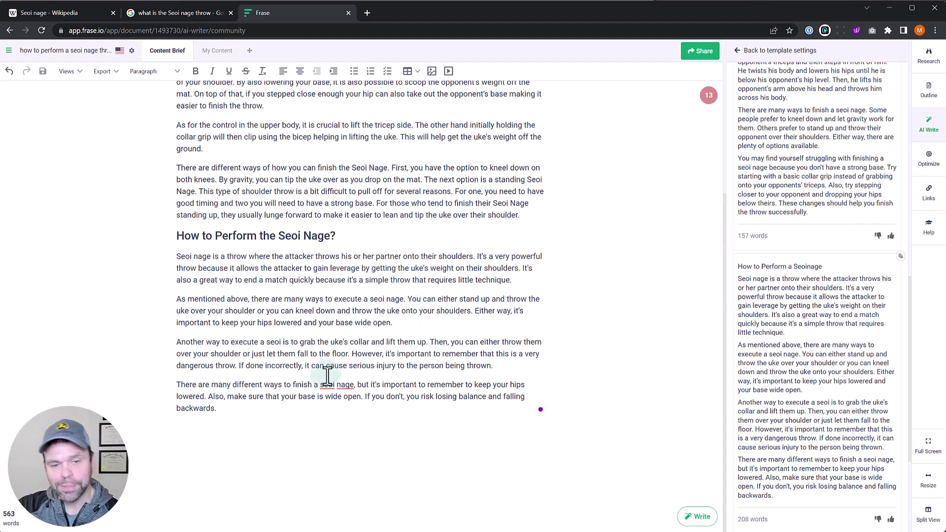
scroll(827, 386, "up", 2)
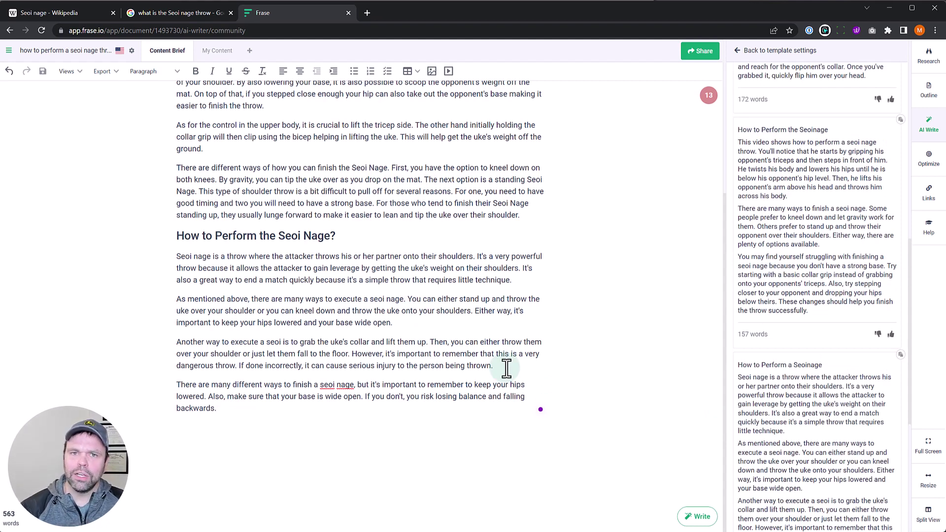
left_click(739, 50)
scroll(562, 236, "up", 4)
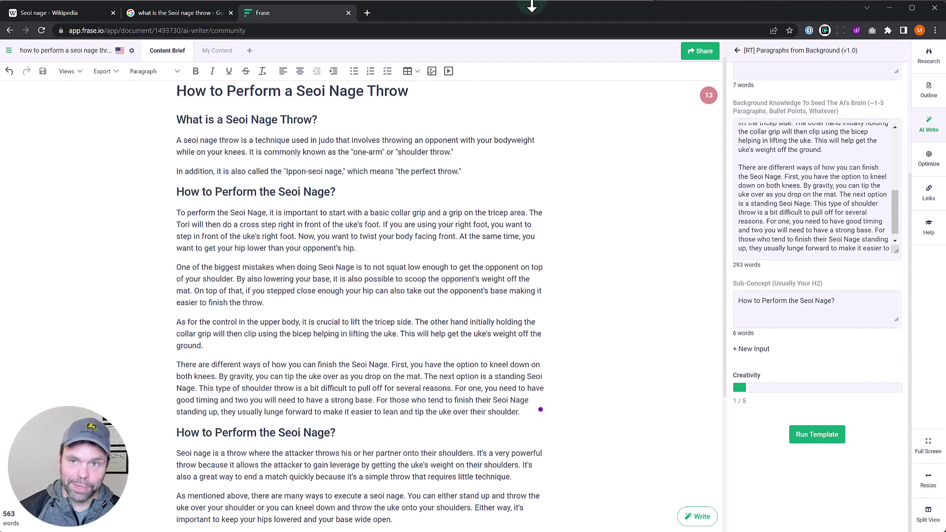
Search community templates for 'paragraphs from' and open [RT] Paragraphs From Keywords (V2.6).
left_click(736, 49)
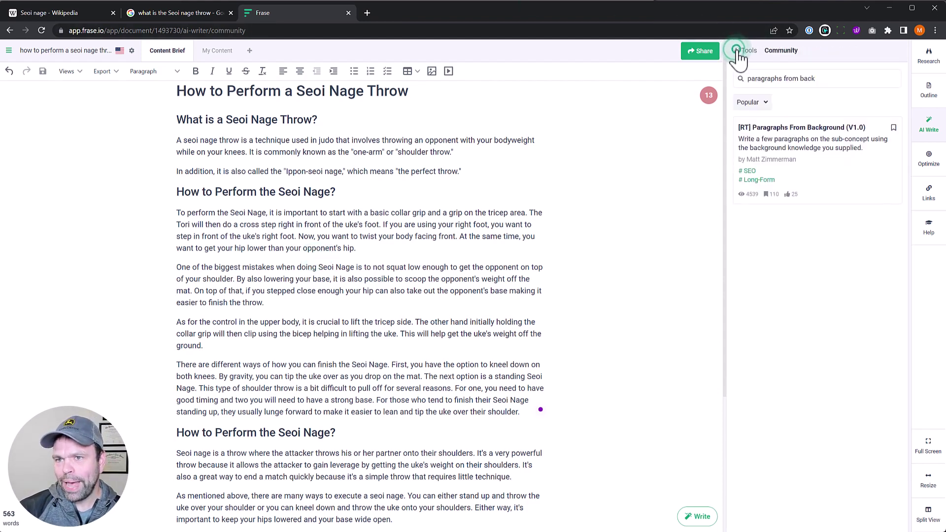
left_click(736, 50)
left_click(780, 51)
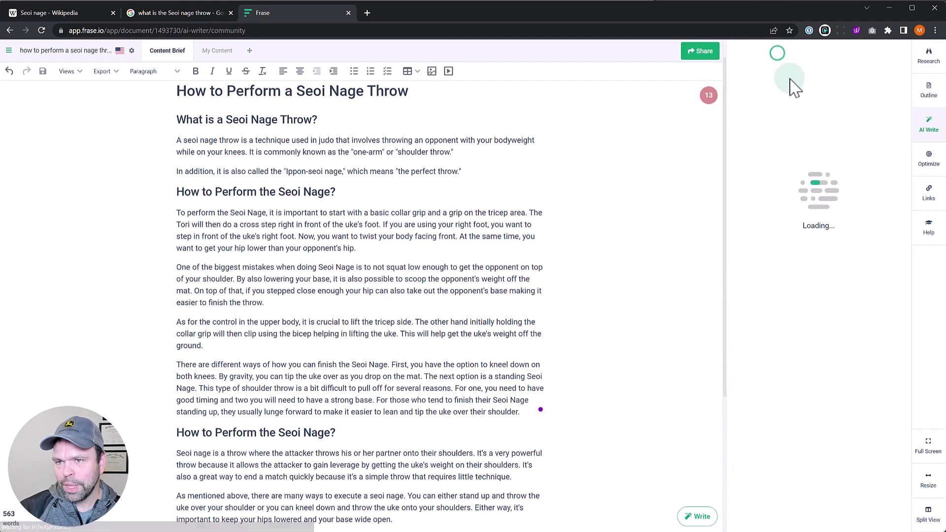
left_click(795, 79)
type("par")
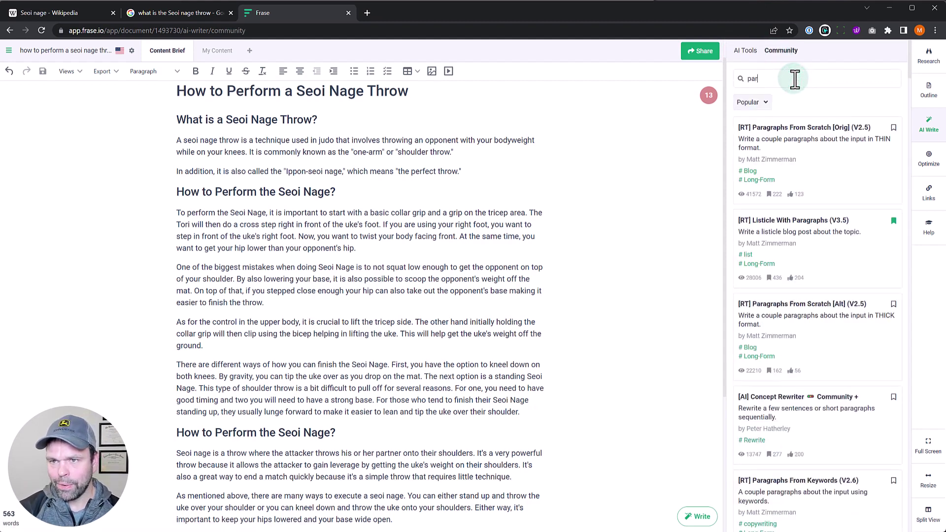
type("agr")
key("BackSpace")
key("BackSpace")
type("agraphs from")
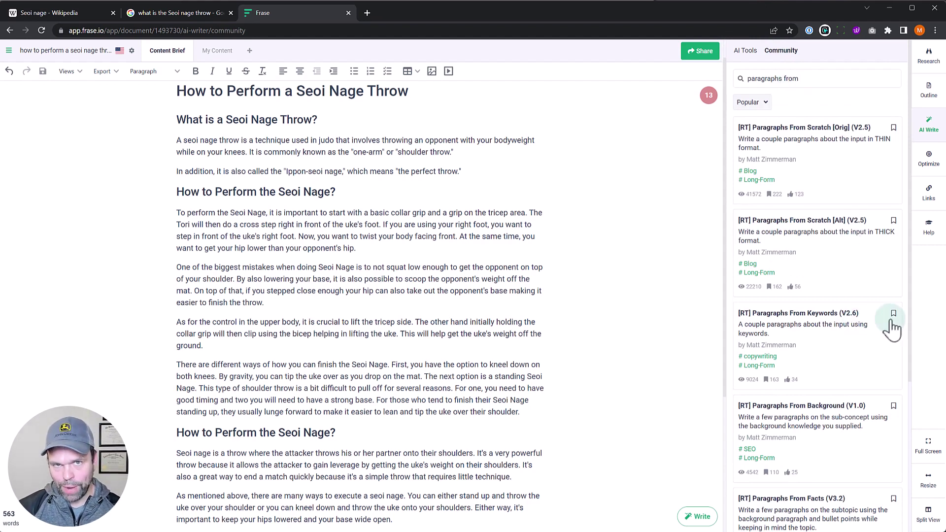
scroll(905, 385, "down", 4)
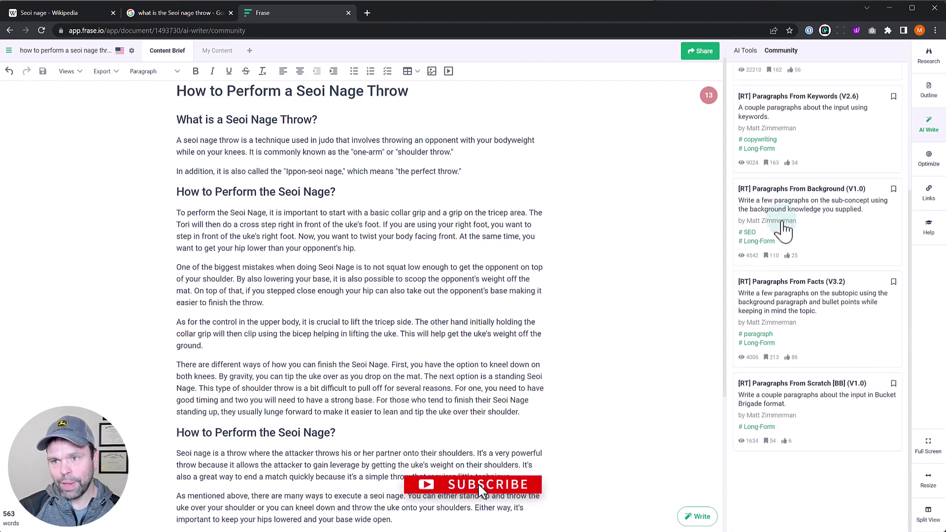
scroll(786, 229, "up", 5)
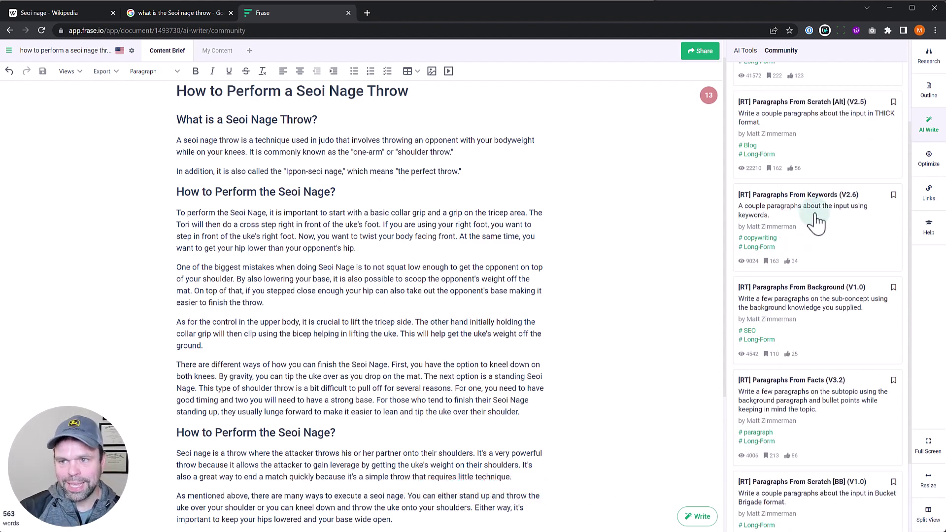
left_click(822, 211)
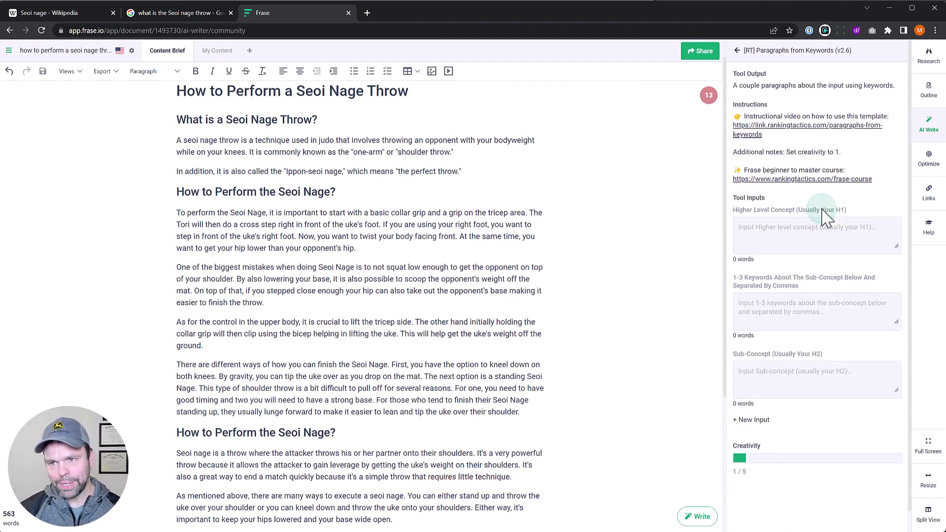
Copy the article title into Higher Level Concept and 'How to Perform the Seoi Nage?' into Sub-Concept.
left_click(820, 240)
scroll(226, 130, "up", 1)
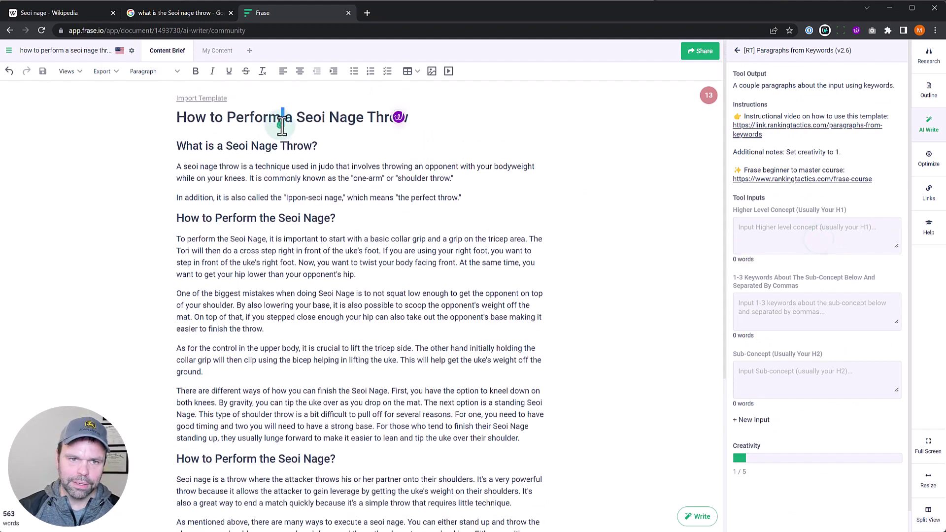
triple_click(281, 120)
key("ctrl+c")
left_click(856, 235)
key("ctrl+v")
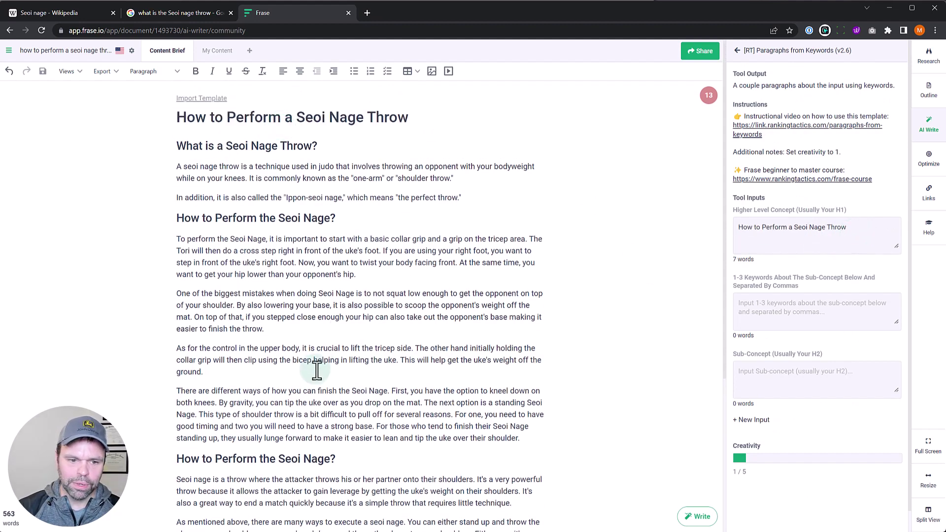
scroll(317, 369, "down", 4)
left_click(295, 266)
triple_click(294, 266)
key("ctrl+c")
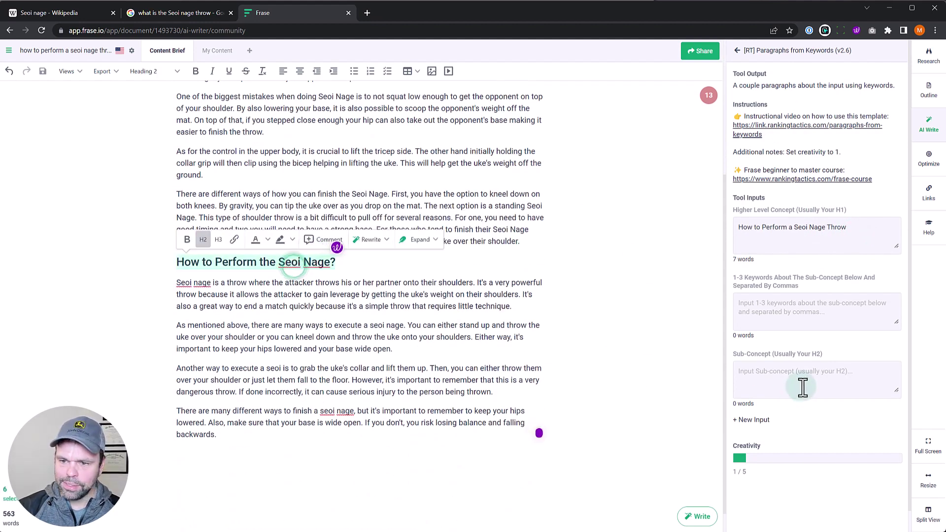
left_click(813, 383)
key("ctrl+v")
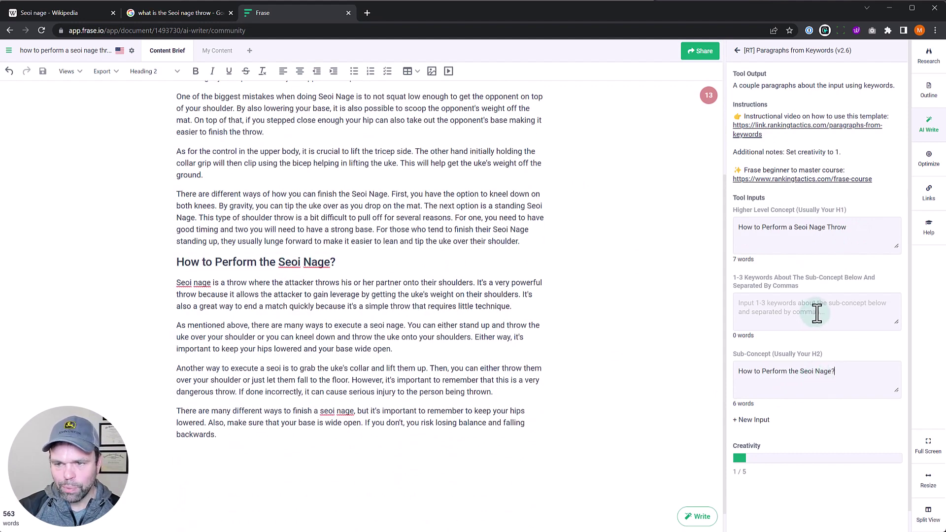
Enter keywords 'collar grip, uke, tricep' and run the template.
scroll(449, 293, "up", 4)
left_click(836, 311)
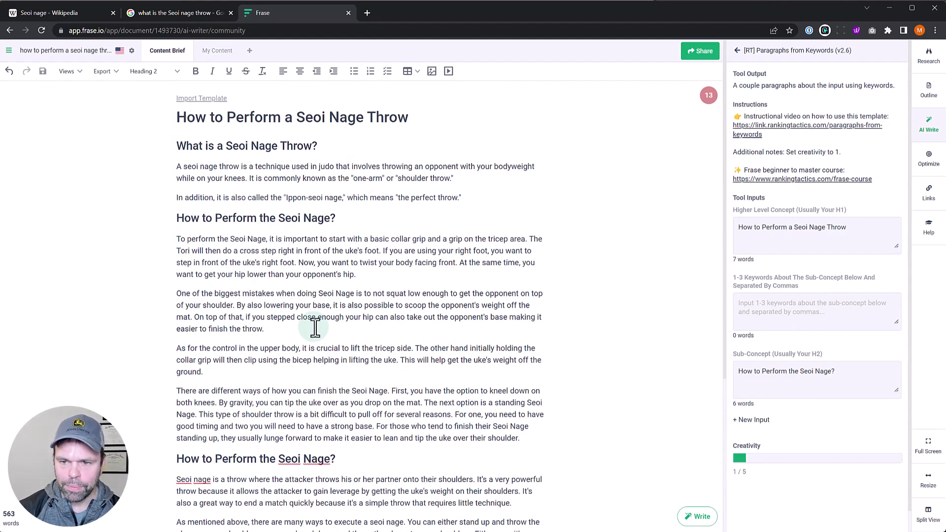
type("collar grip")
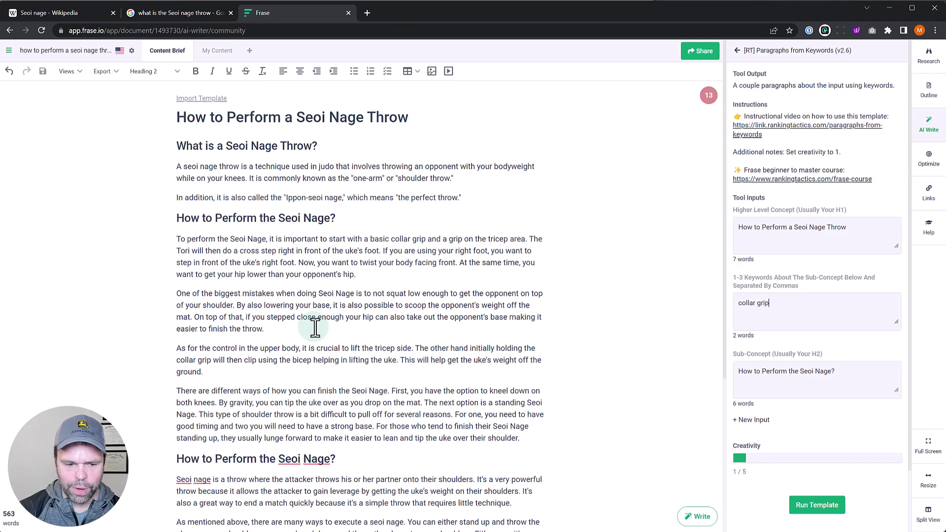
type(", uke, tricep")
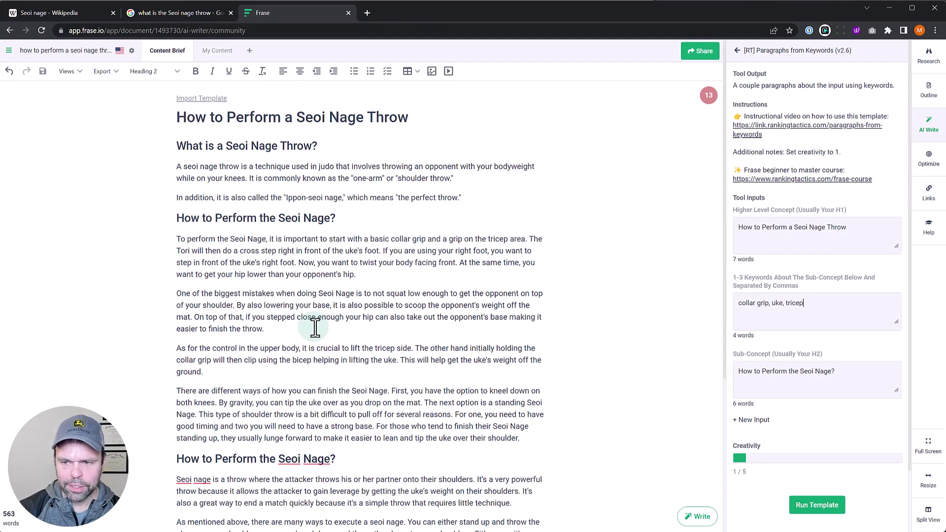
left_click(814, 504)
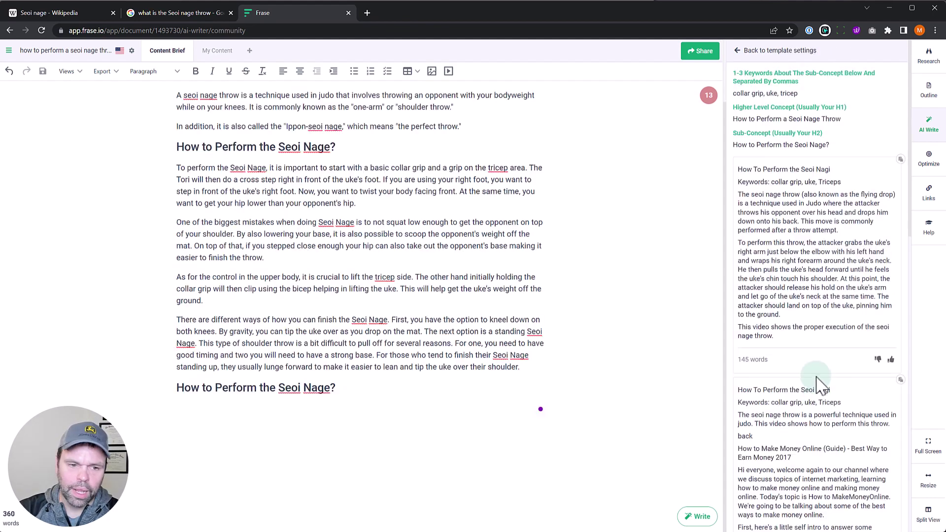
scroll(818, 379, "down", 7)
scroll(818, 365, "up", 3)
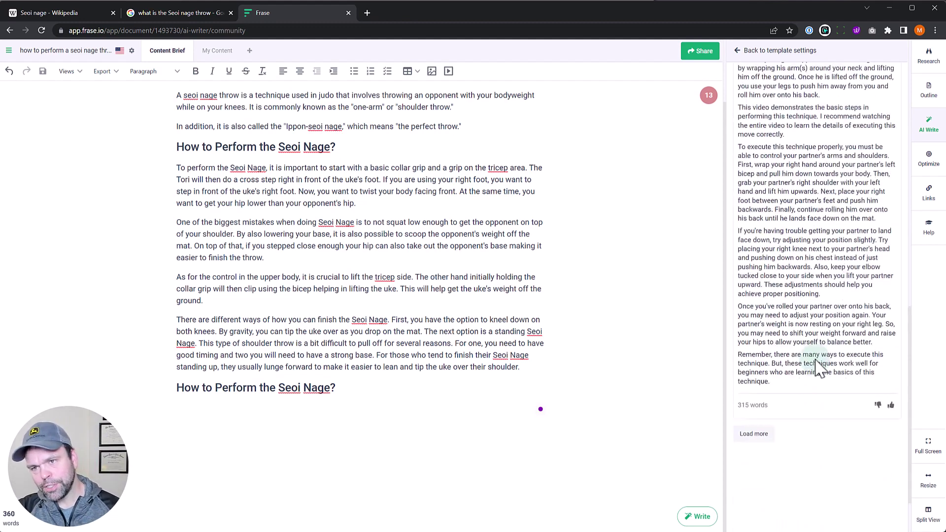
scroll(771, 345, "up", 1)
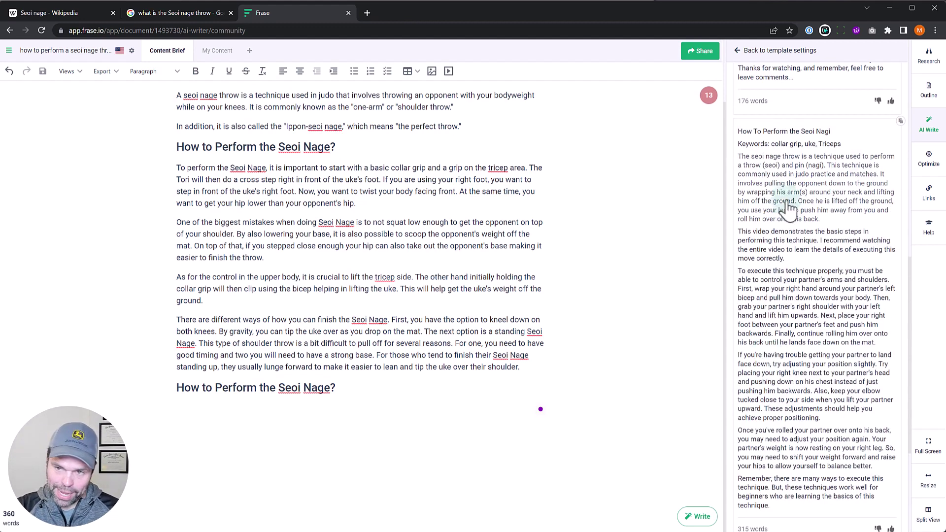
left_click(350, 396)
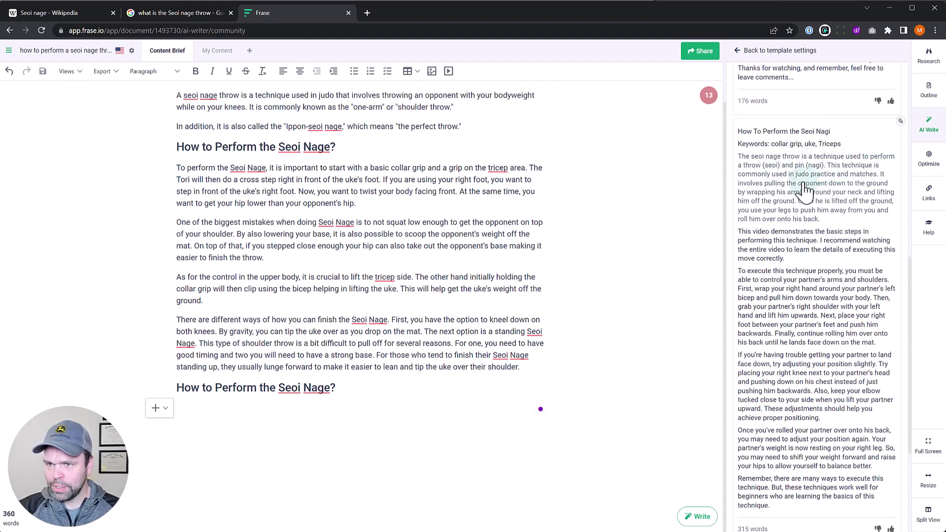
left_click(842, 211)
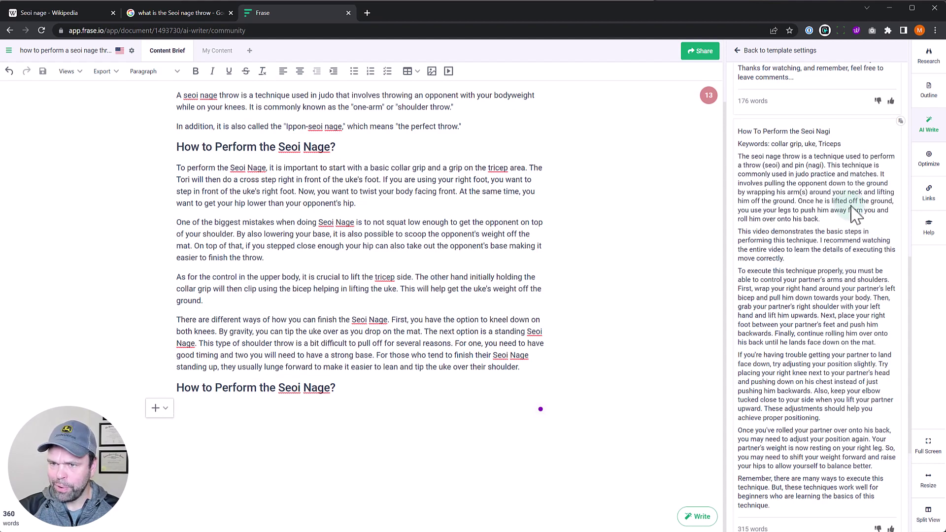
left_click(820, 265)
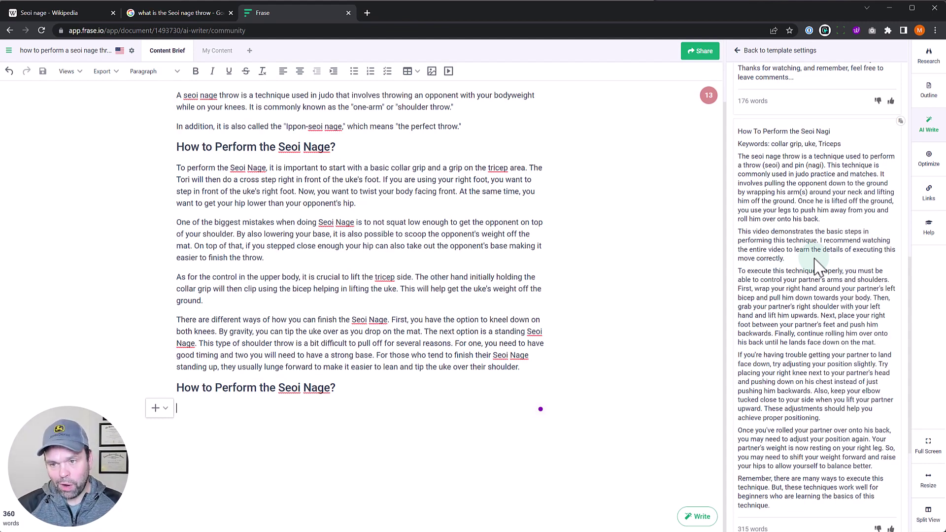
scroll(816, 266, "up", 10)
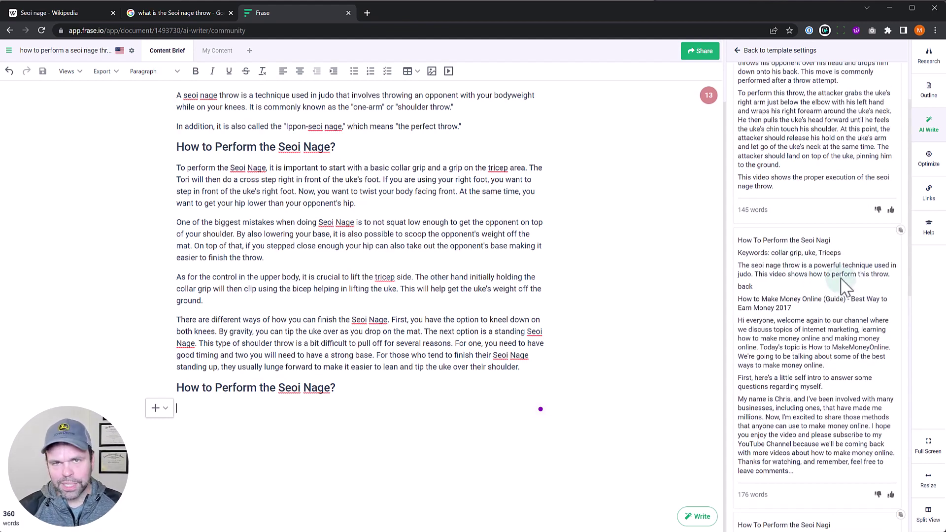
scroll(818, 367, "up", 5)
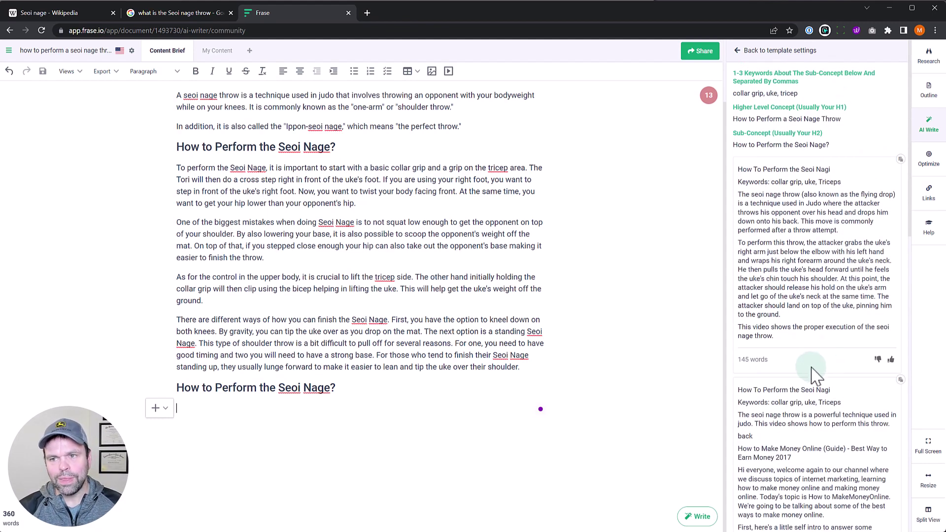
Reopen the template inputs with keywords 'collar grip, uke, tricep' and creativity raised to 2/5.
left_click(738, 51)
left_click_drag(812, 303, 717, 309)
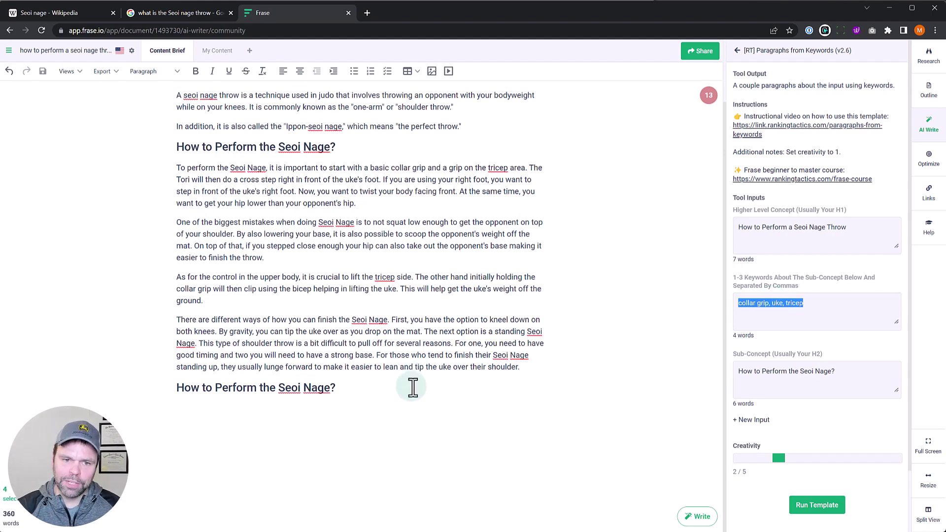
left_click_drag(399, 394, 177, 143)
left_click(296, 411)
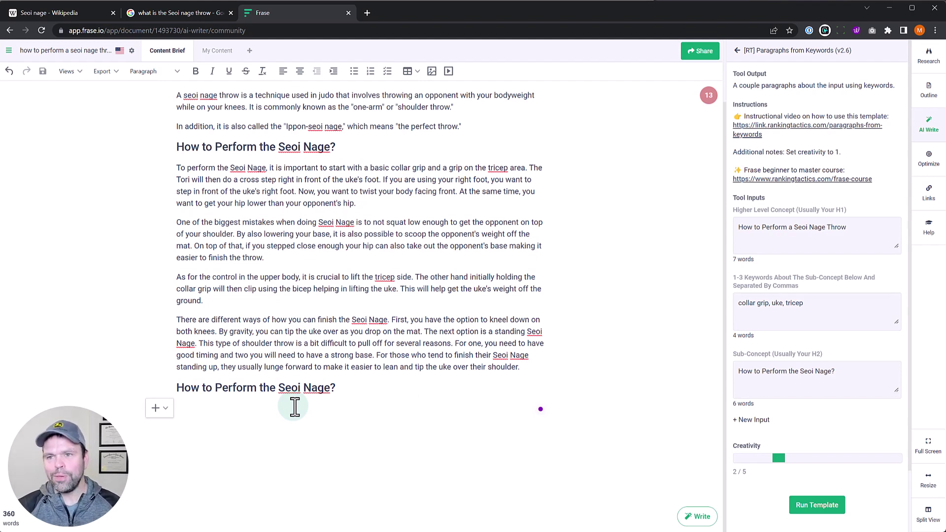
Show the SERP Overview research view and expand Wikipedia's 'H2 See also' section.
left_click(927, 57)
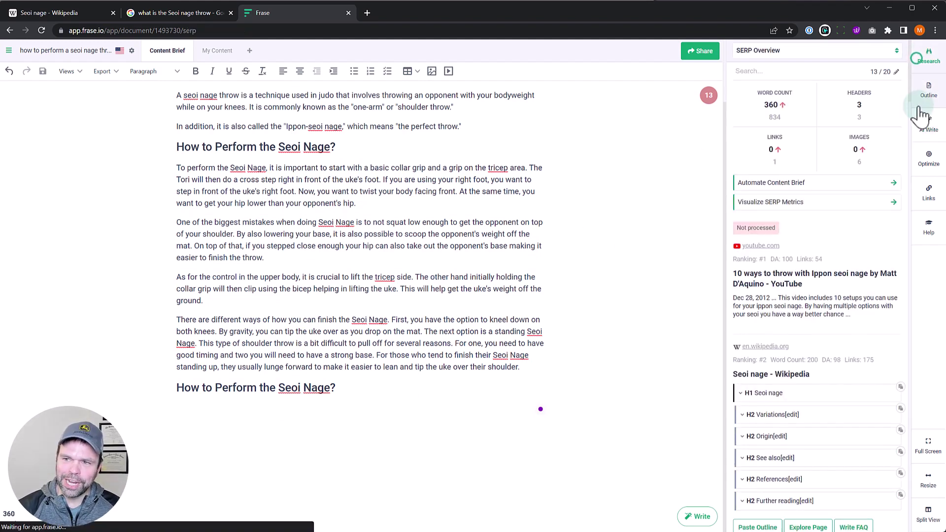
left_click(838, 53)
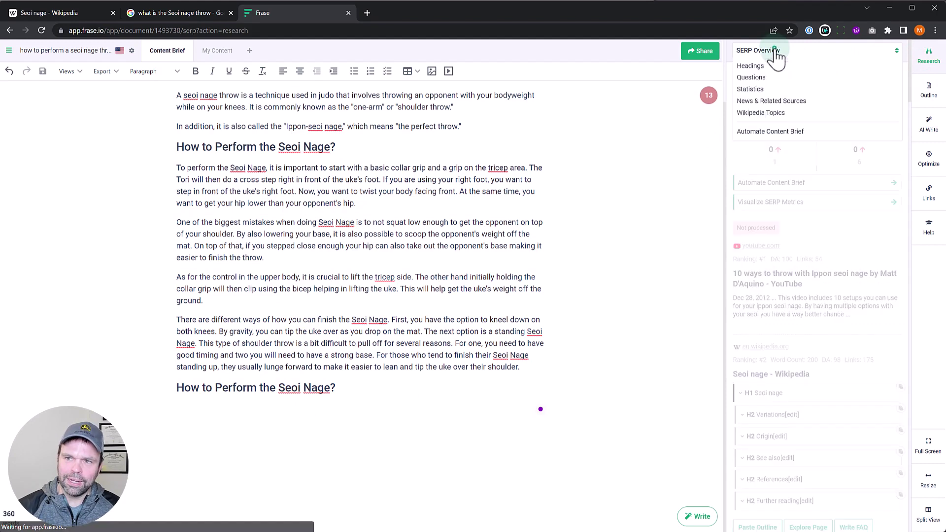
left_click(758, 76)
left_click(761, 52)
left_click(759, 62)
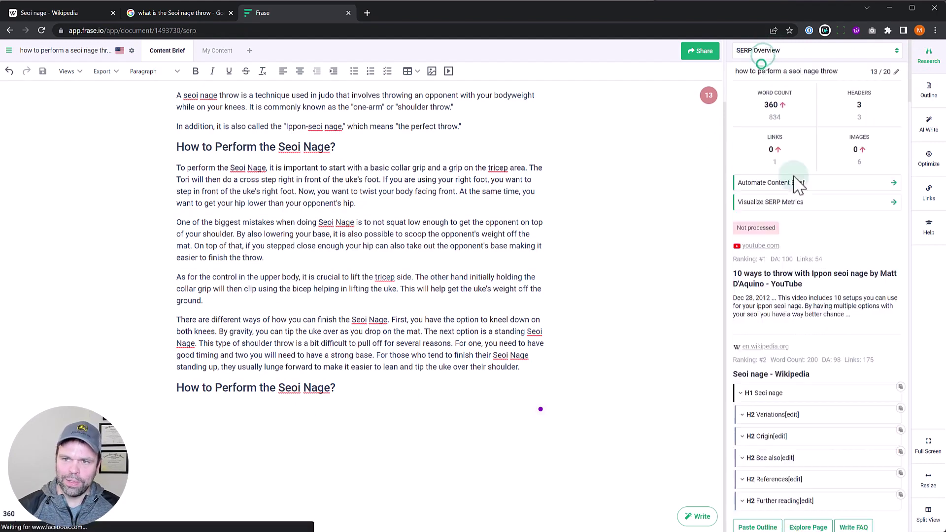
left_click(797, 262)
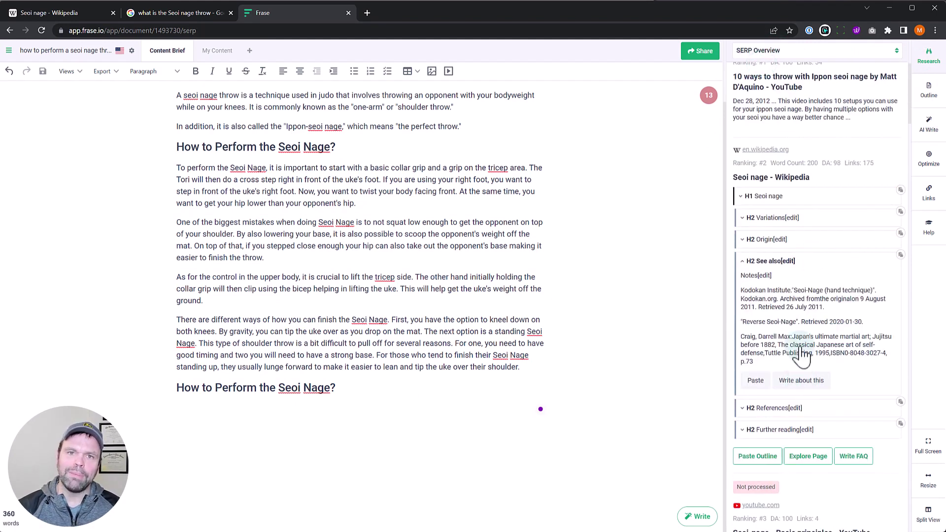
scroll(806, 345, "up", 2)
scroll(806, 339, "up", 2)
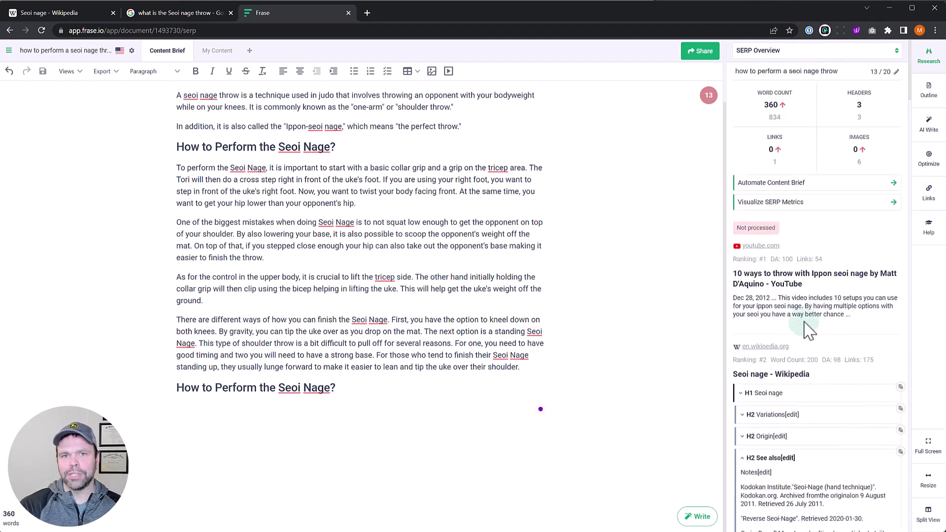